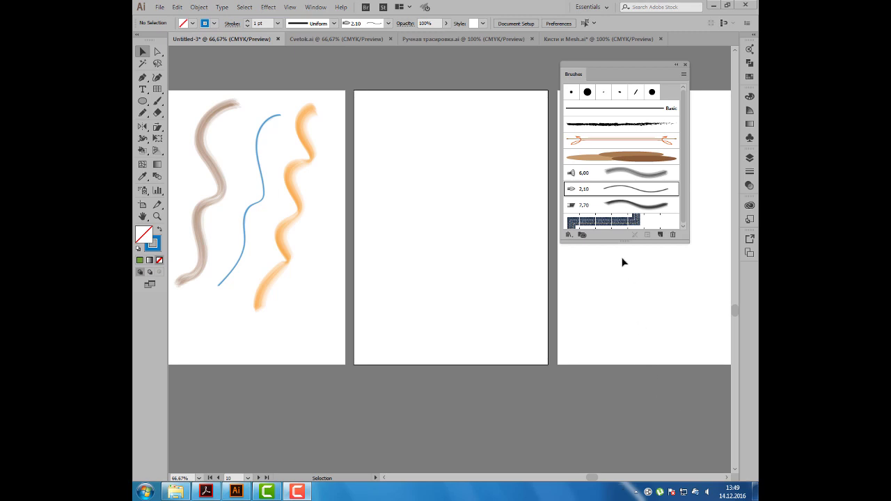
- Make Denim Seam the current brush and reveal the shape tools flyout to pick the Star Tool
left_click(617, 224)
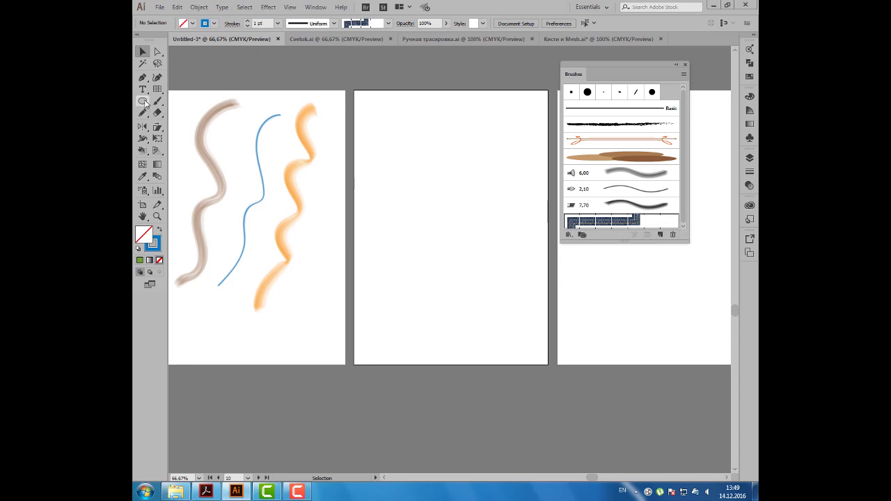
mouse_move(143, 101)
left_mouse_down()
mouse_move(194, 140)
mouse_move(184, 148)
left_mouse_up()
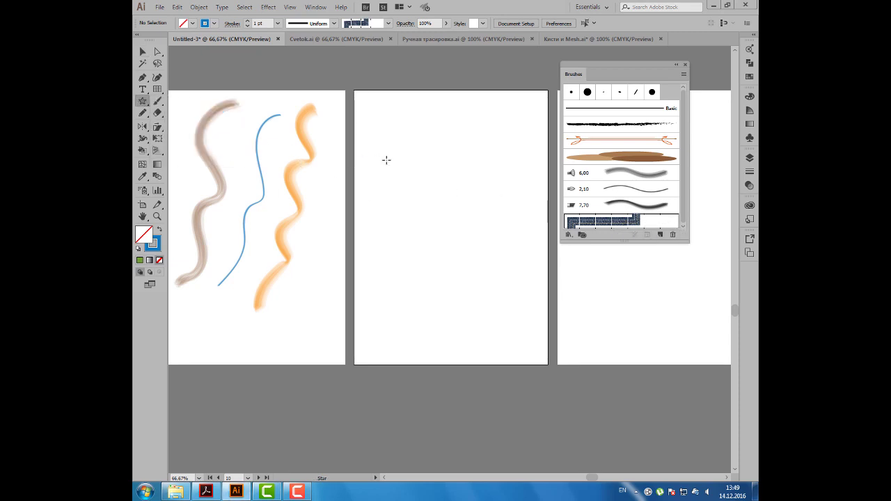
- Draw a five-point star on the middle artboard, stroke it with Denim Seam, and zoom in
left_click_drag(398, 163, 423, 191)
left_click(141, 52)
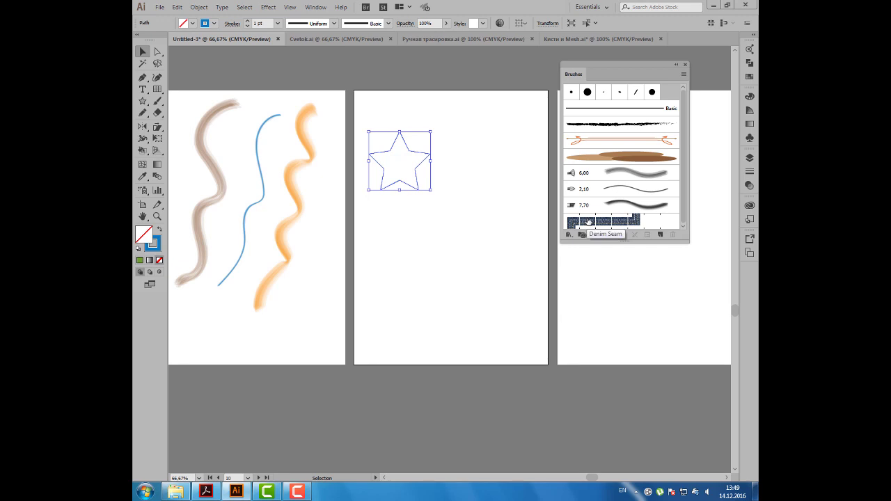
left_click(589, 222)
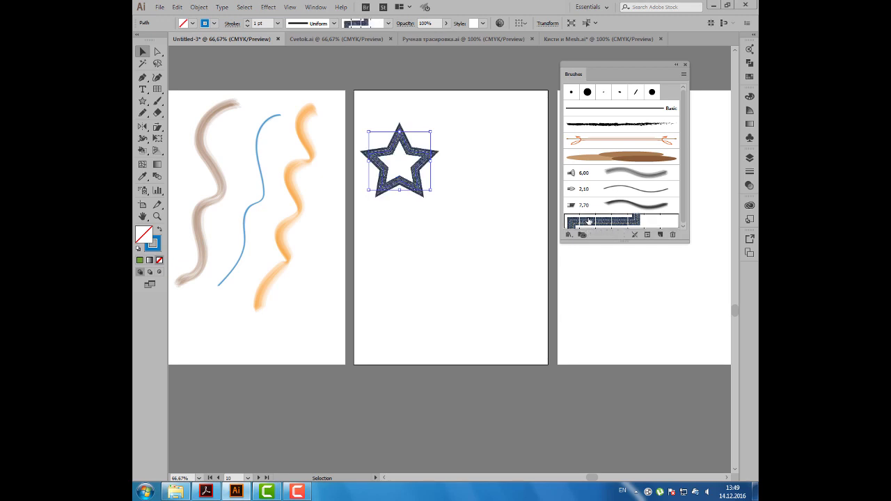
scroll(453, 160, "up", 1)
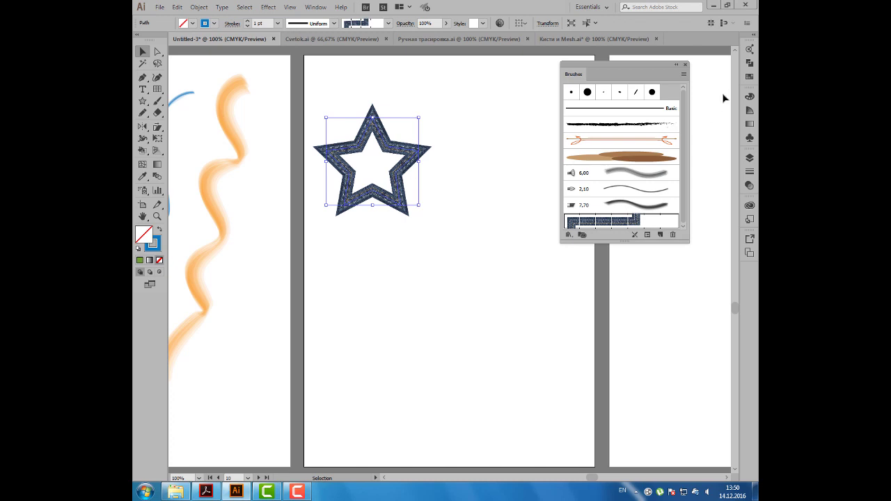
- Pull the Swatches panel out of the dock into a floating panel and position it
left_click(749, 78)
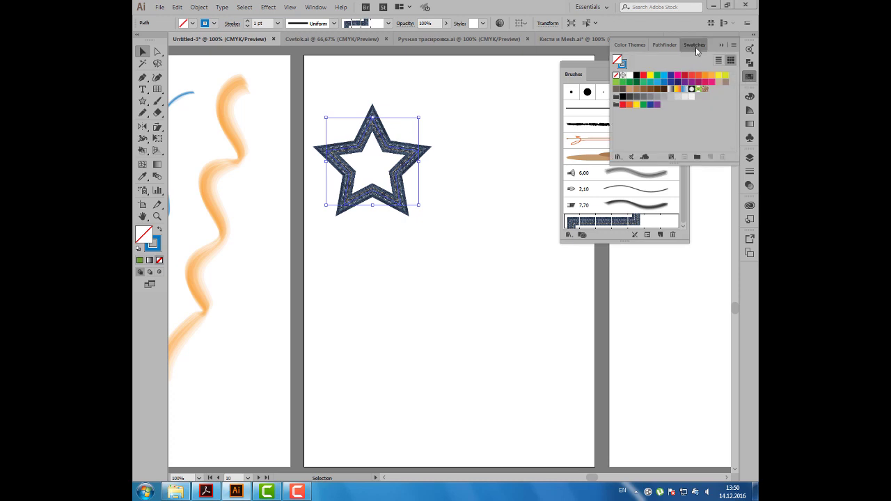
left_click_drag(696, 51, 457, 204)
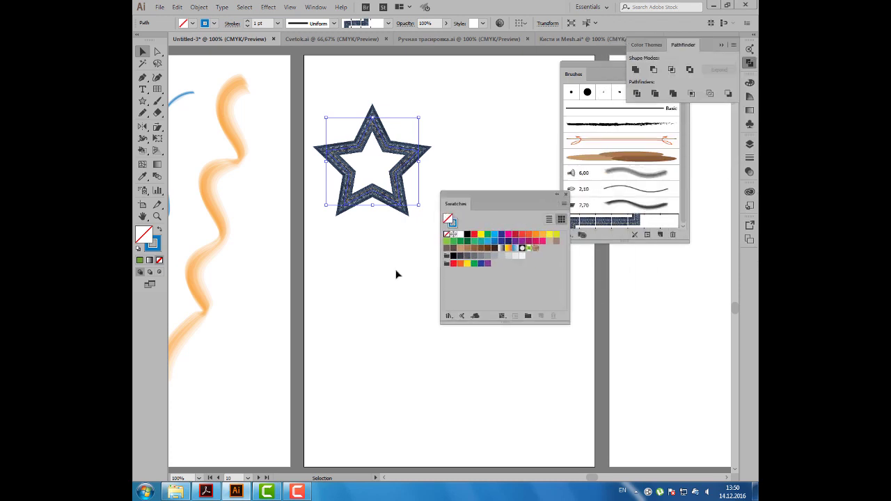
left_click(749, 63)
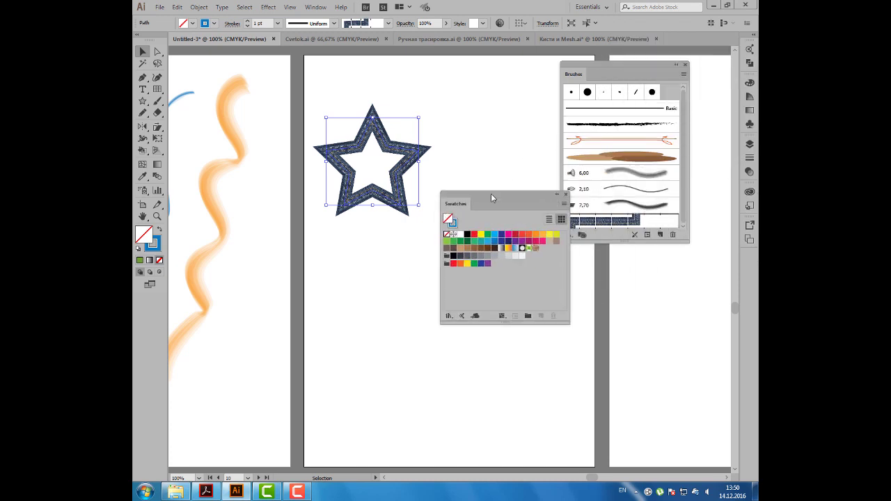
left_click_drag(486, 190, 491, 91)
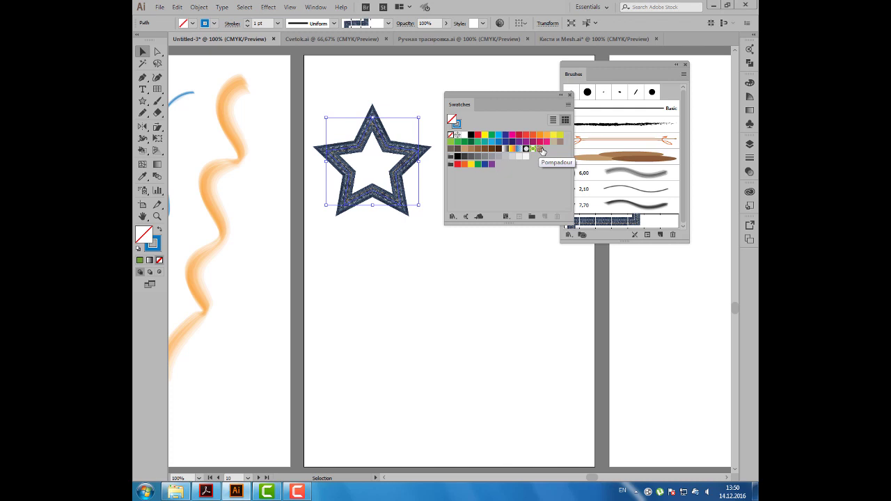
- Drop the Foliage swatch artwork on the artboard, delete it, and tidy the panels
key("ctrl+shift+a")
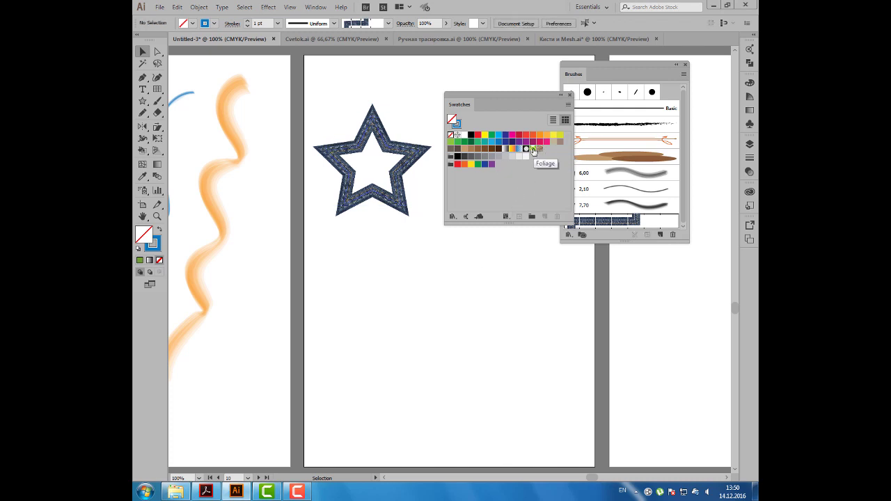
left_click_drag(534, 150, 433, 276)
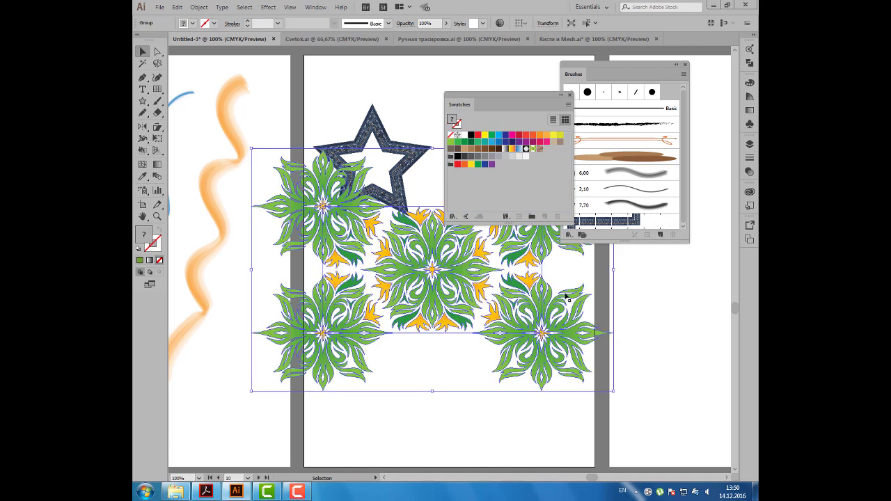
left_click(629, 300)
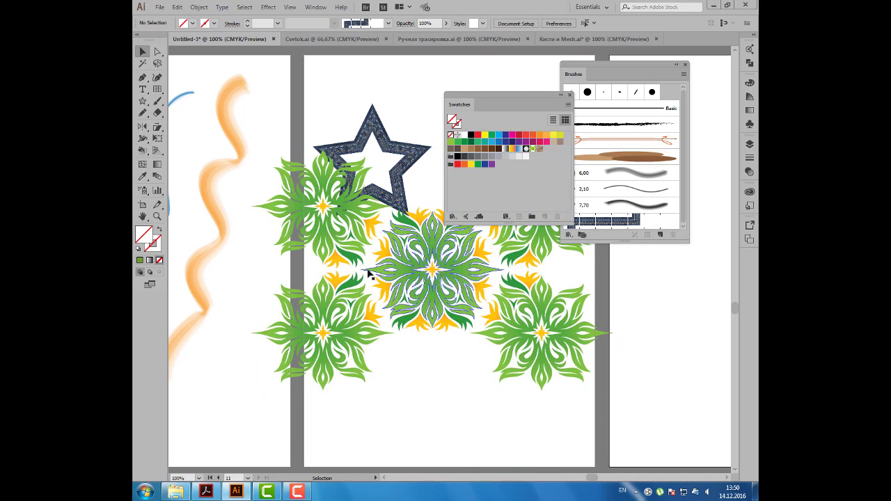
left_click(394, 270)
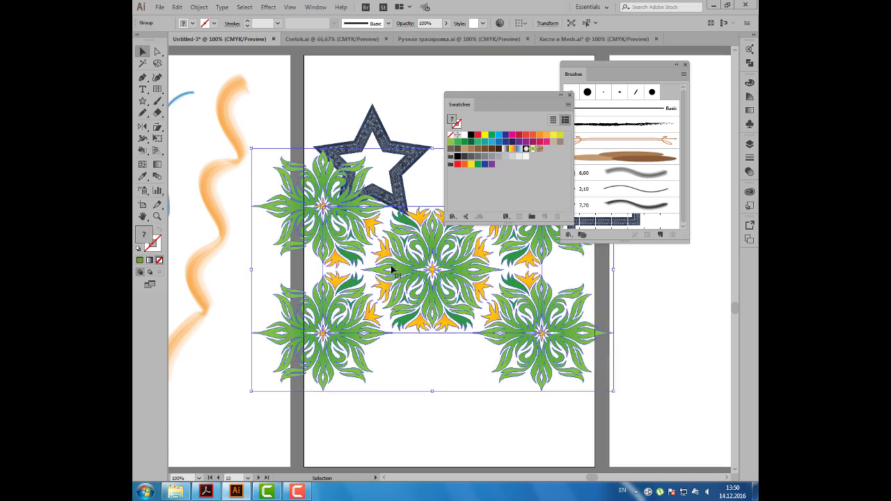
key("Delete")
left_click_drag(496, 102, 478, 71)
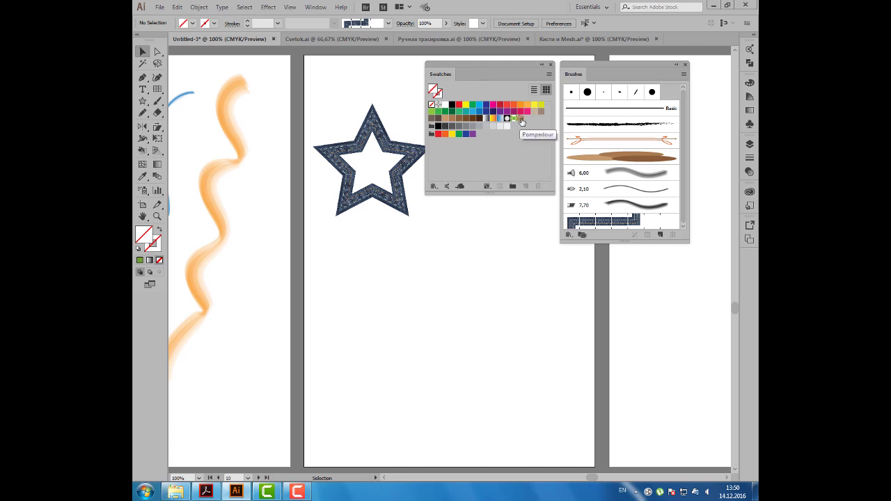
left_click_drag(598, 73, 601, 74)
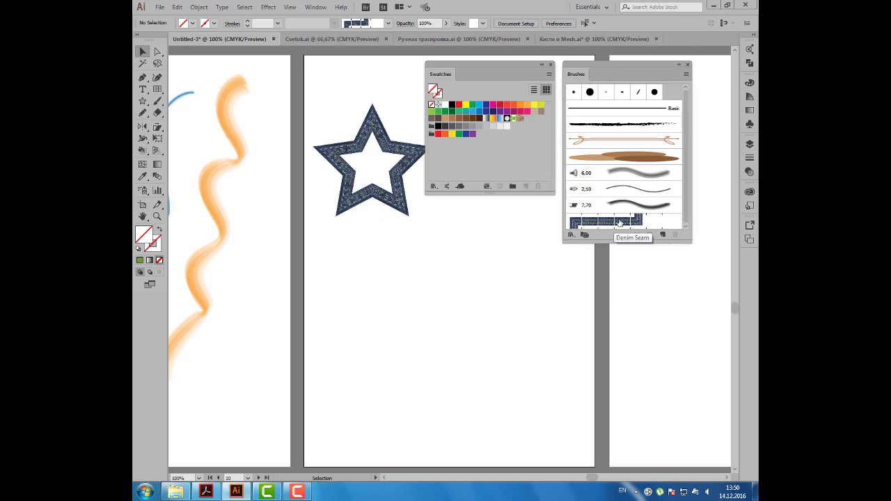
- Set the Denim Seam brush's outer and inner corner tiles both to Pompadour and confirm
double_click(620, 223)
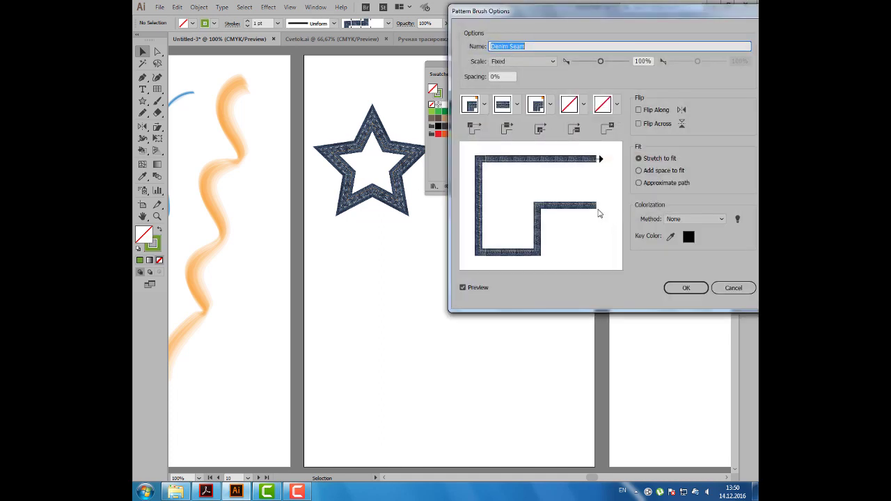
left_click(486, 106)
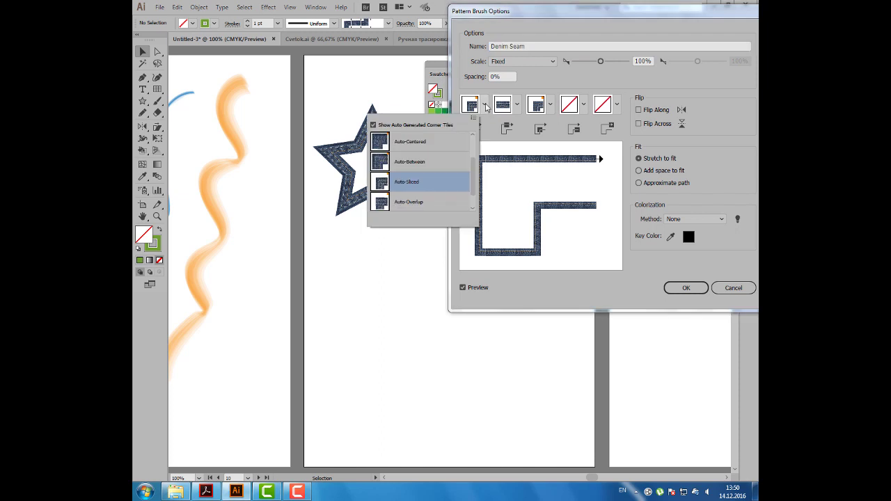
left_click(486, 106)
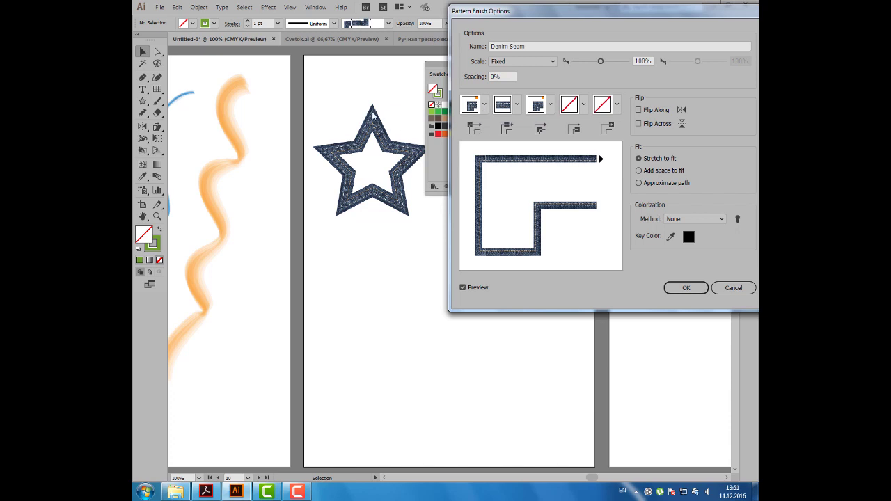
left_click(484, 105)
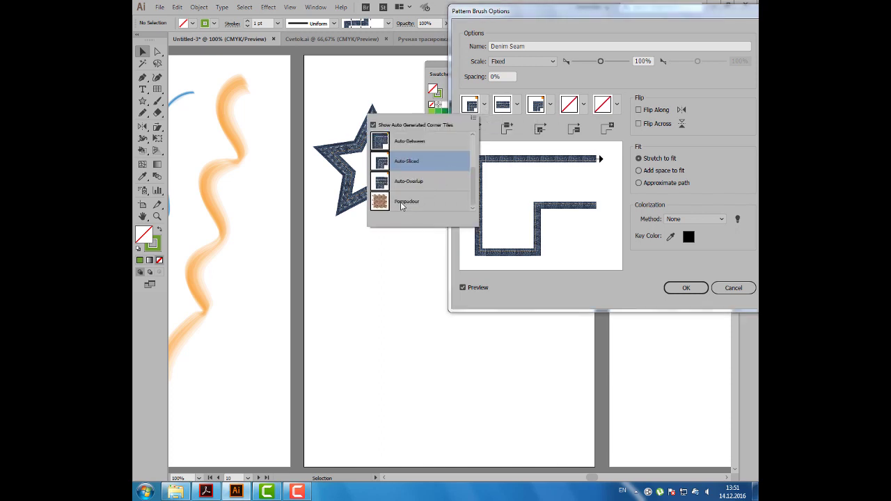
left_click(405, 206)
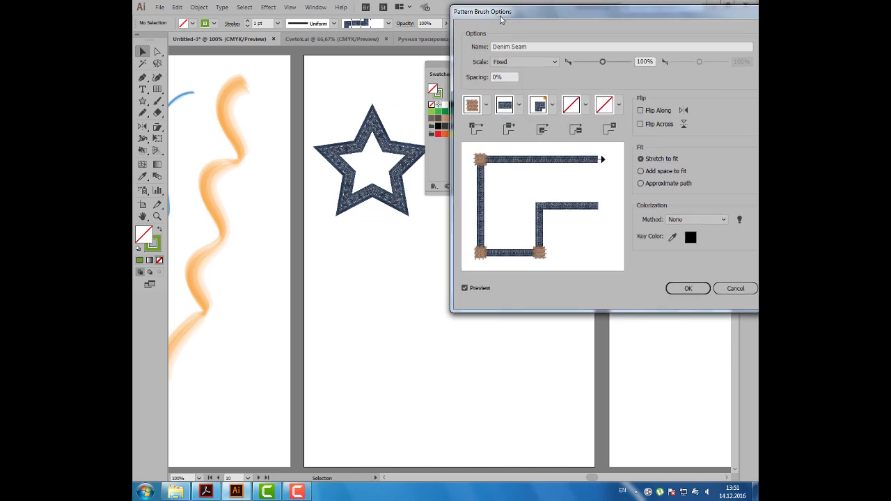
left_click_drag(502, 13, 594, 20)
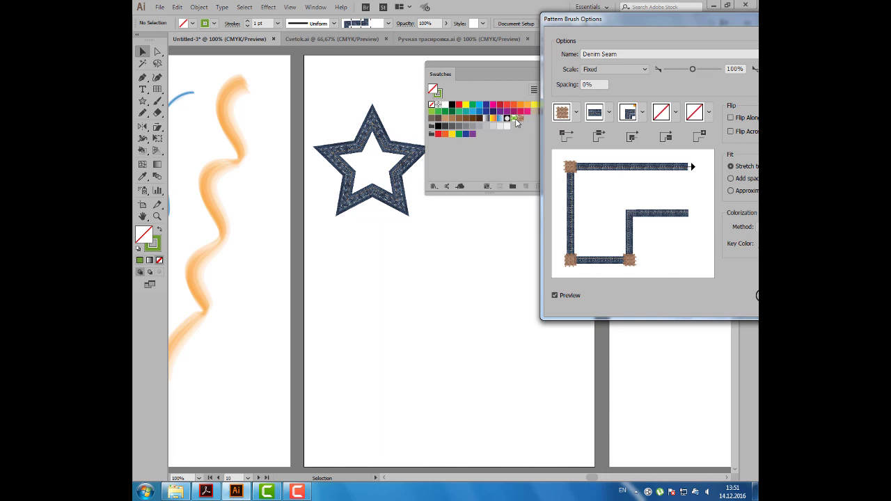
left_click_drag(590, 21, 546, 24)
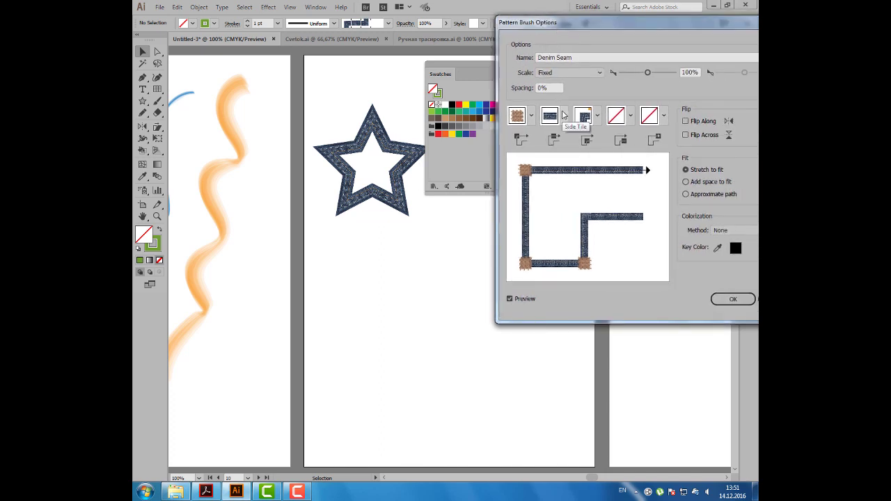
left_click(598, 117)
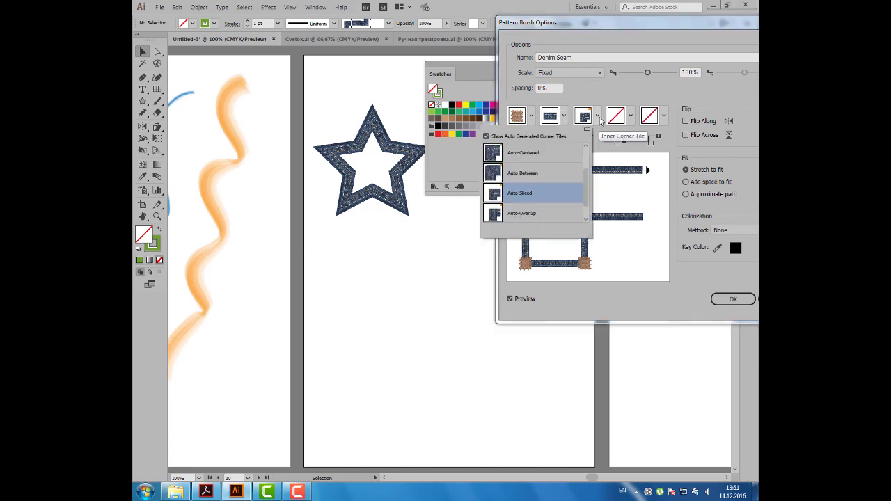
scroll(581, 197, "down", 1)
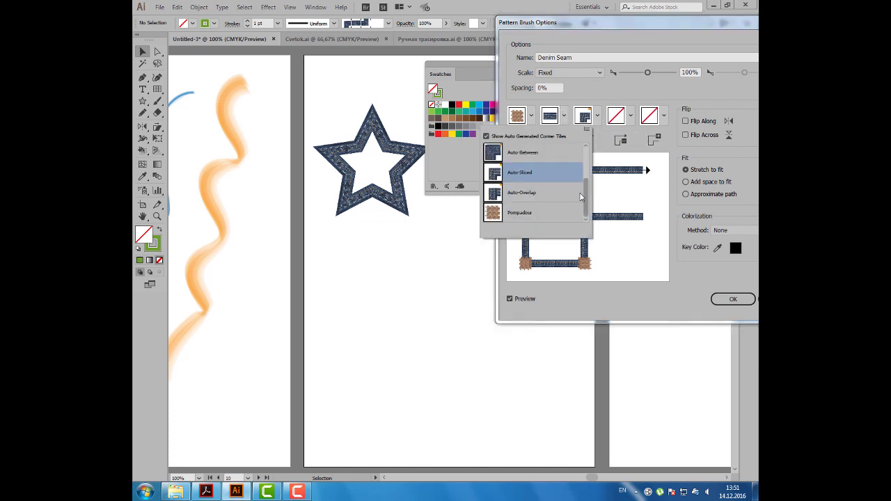
left_click(545, 251)
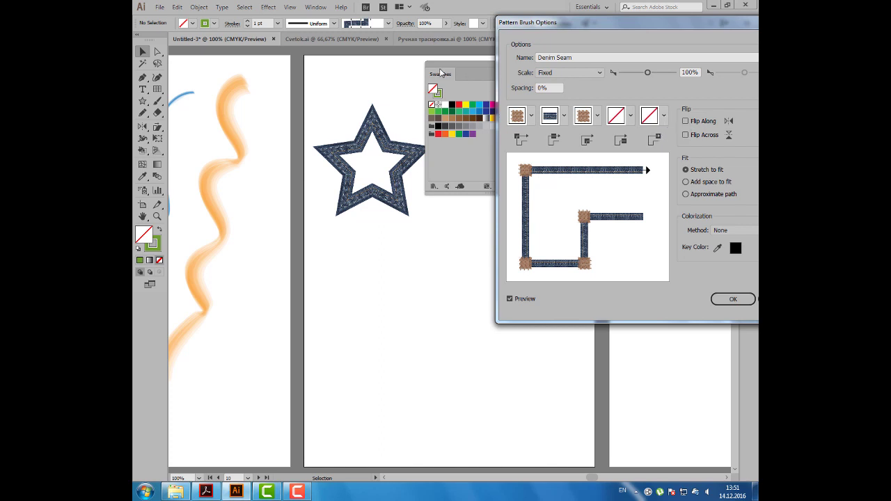
left_click(734, 299)
- Apply the revised Denim Seam brush to the star and set its stroke weight to 0.25 pt
left_click(426, 263)
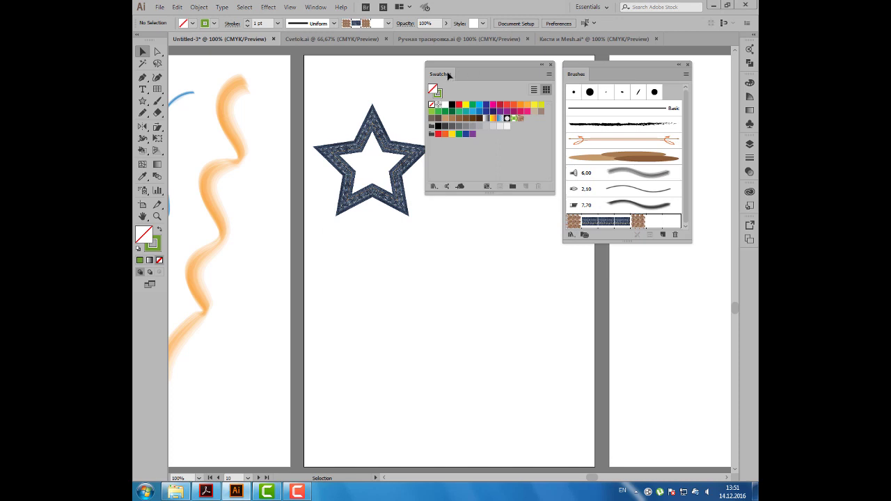
left_click(395, 147)
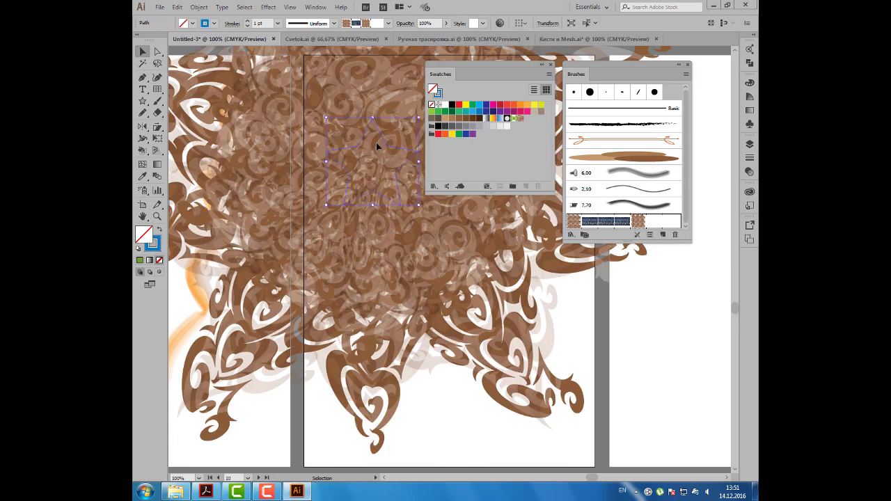
left_click(277, 23)
left_click(293, 33)
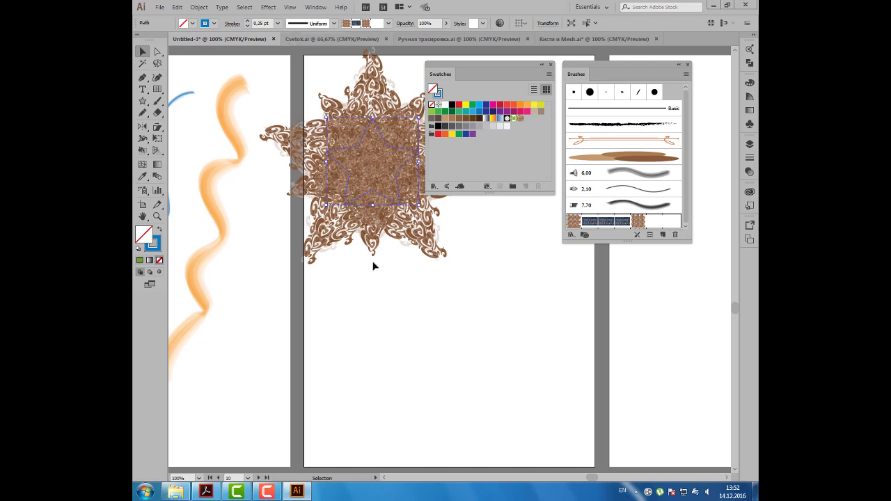
- Deselect the star and switch through the open documents to Кисти и Mesh.ai
left_click(532, 253)
left_click(345, 42)
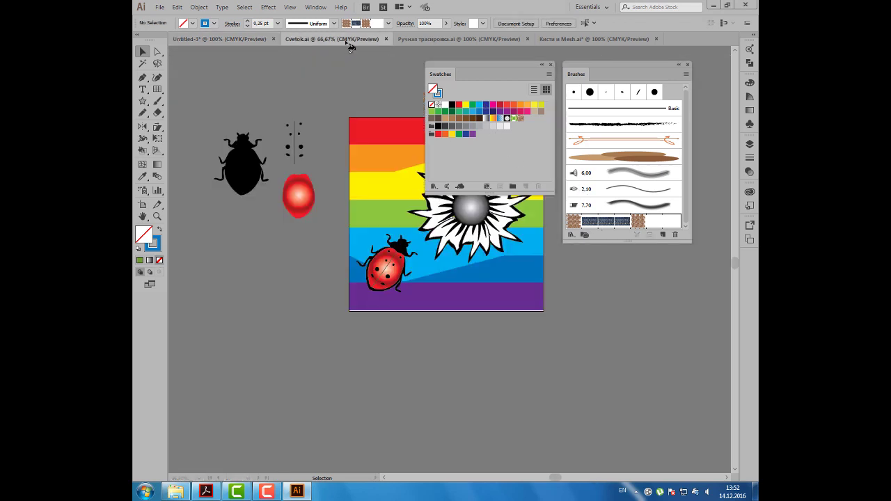
left_click(449, 39)
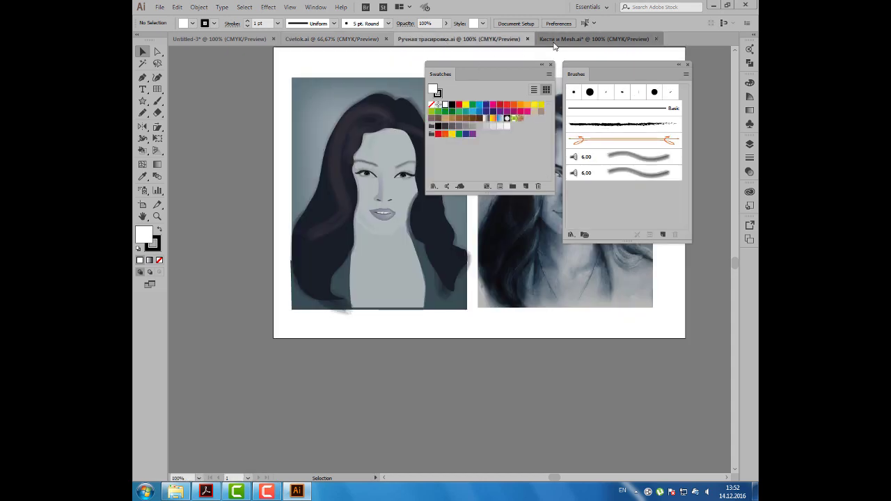
left_click(594, 39)
- Bring the card into view and move the spare pine sprig below the two baubles
left_click_drag(506, 68, 532, 68)
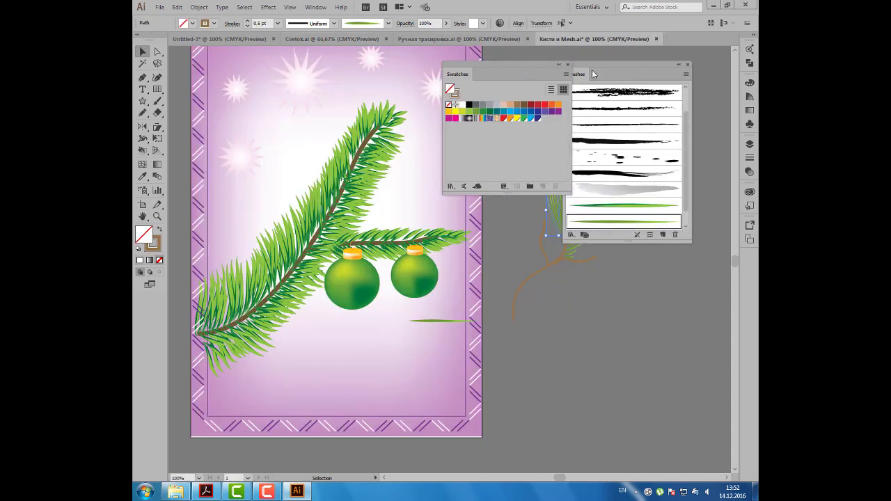
left_click_drag(596, 75, 642, 74)
left_click_drag(506, 74, 578, 67)
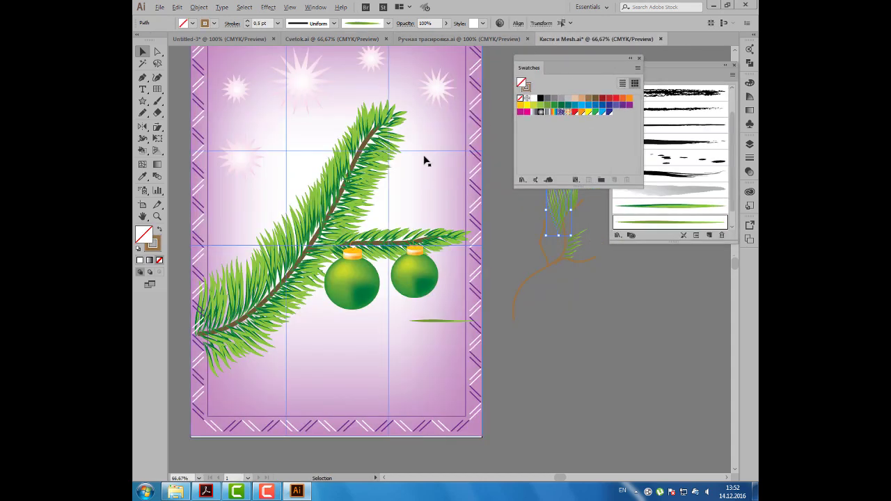
scroll(431, 118, "down", 1)
left_click_drag(467, 122, 360, 131)
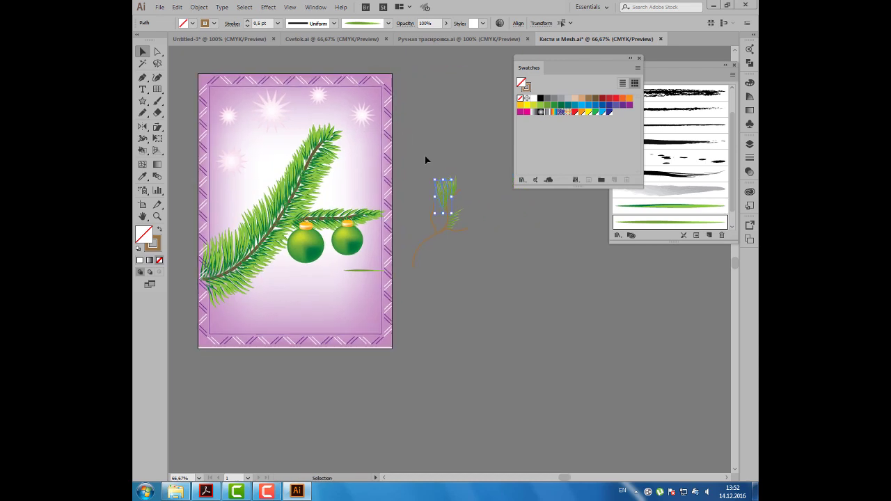
left_click(452, 233)
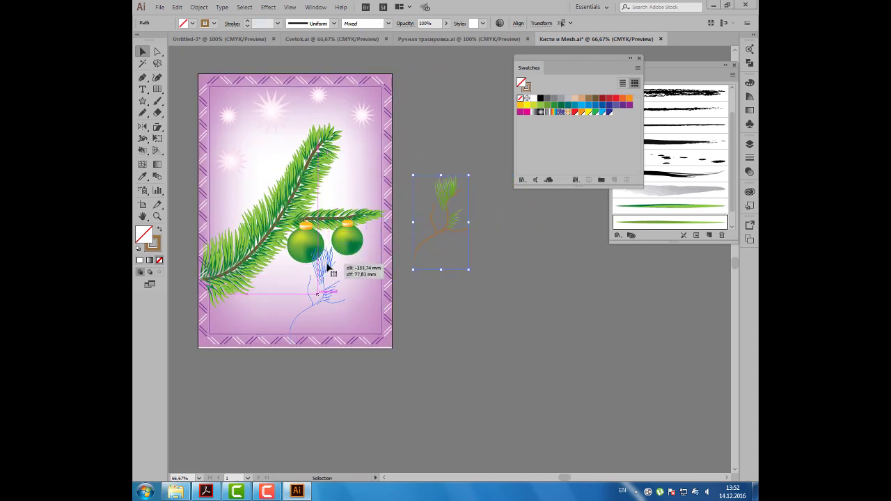
left_click_drag(447, 200, 323, 276)
left_click(425, 236)
- Duplicate the card's artboard to create a blank second artboard to its right
left_click(142, 205)
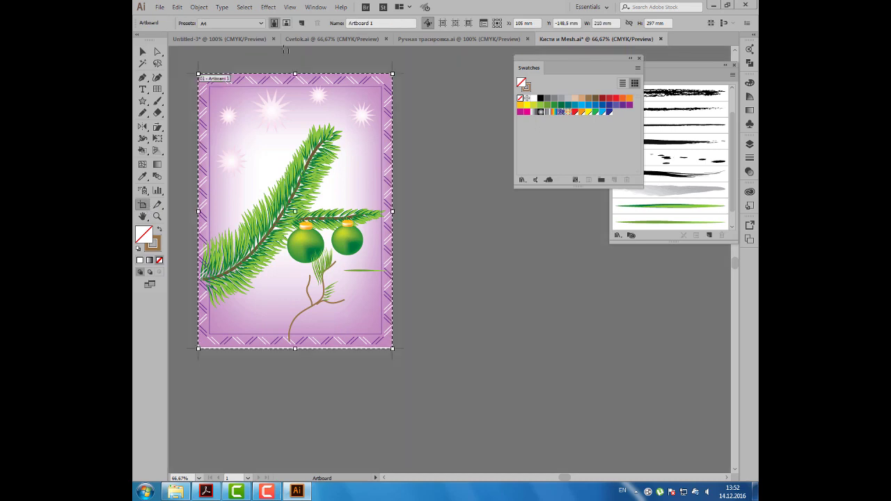
mouse_move(221, 73)
left_mouse_down()
mouse_move(387, 85)
mouse_move(426, 72)
left_mouse_up()
left_click(143, 52)
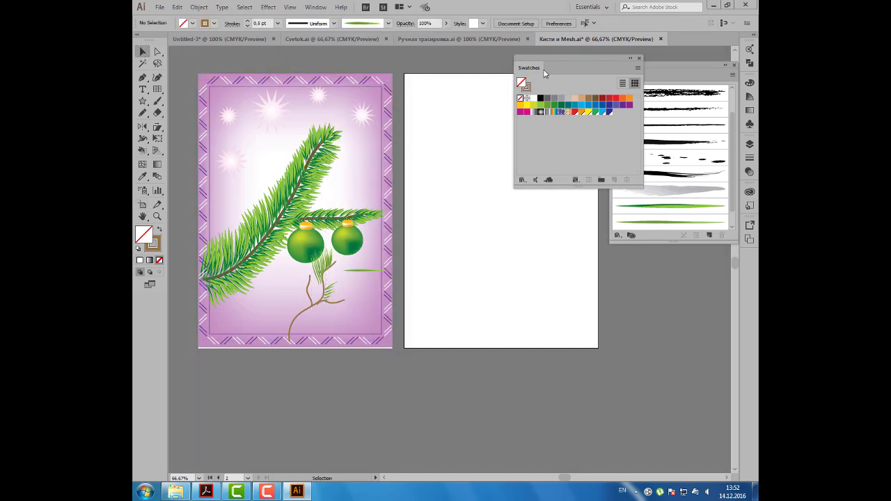
left_click_drag(536, 71, 524, 166)
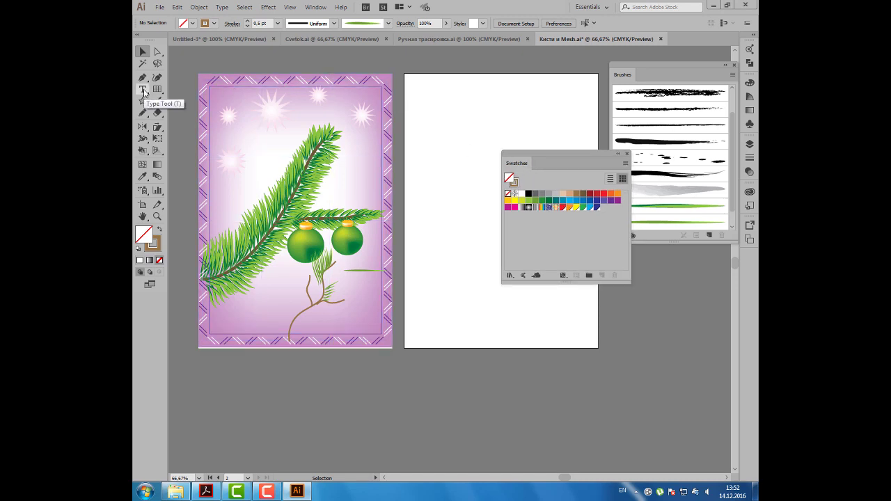
- Draw a short diagonal line on the new artboard with a red 2 pt stroke
left_click(157, 90)
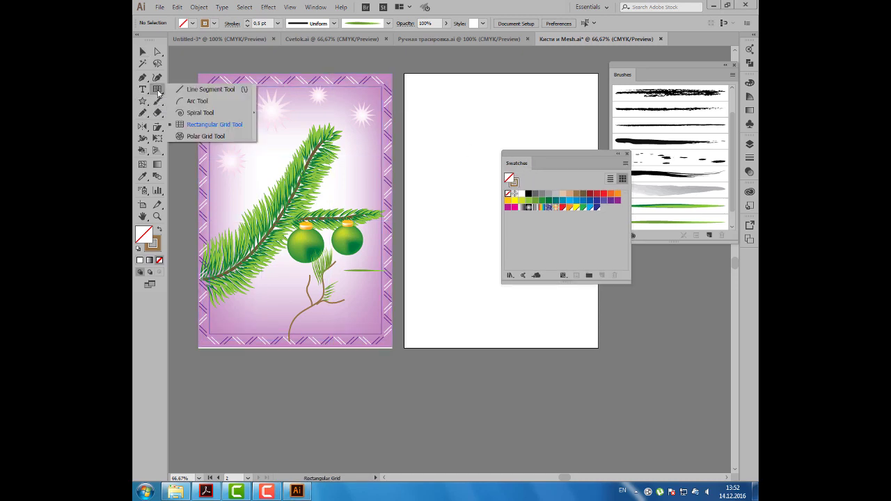
left_click(209, 89)
left_click_drag(453, 101, 443, 108)
key("v")
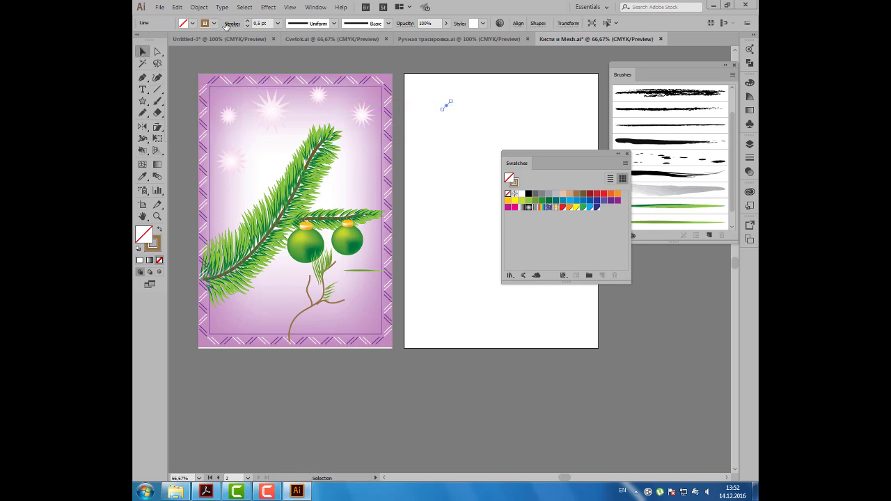
left_click(213, 23)
left_click(228, 40)
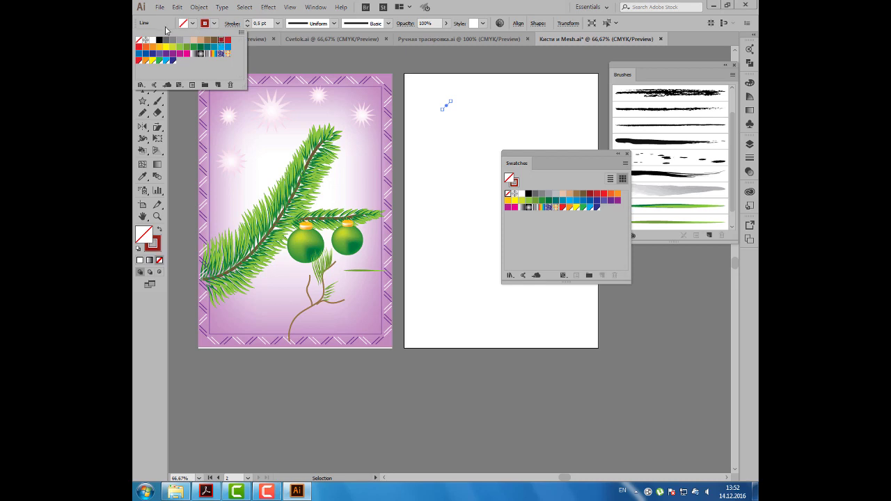
left_click(166, 30)
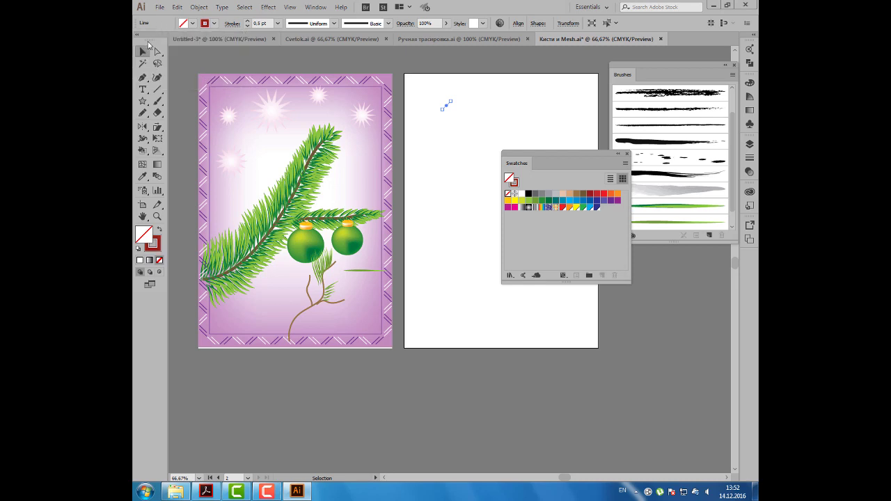
left_click(247, 21)
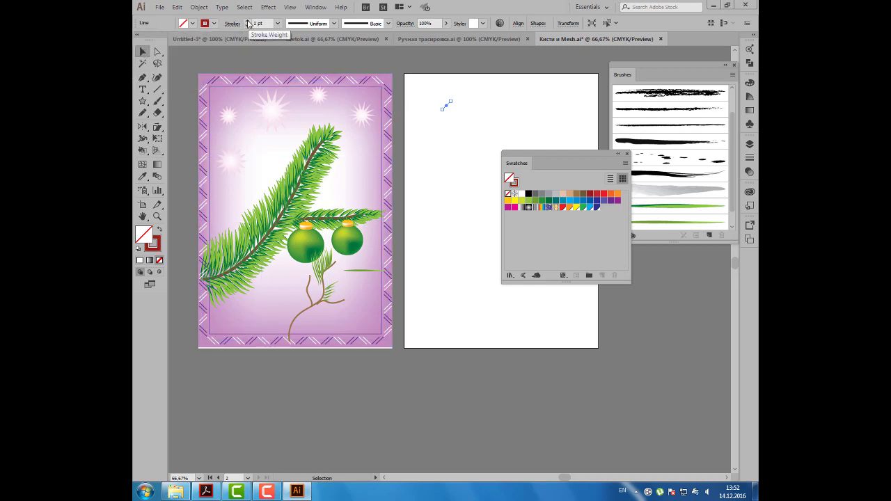
left_click(247, 21)
- Make a vertically reflected copy of the red line with the Reflect tool
left_click(449, 130)
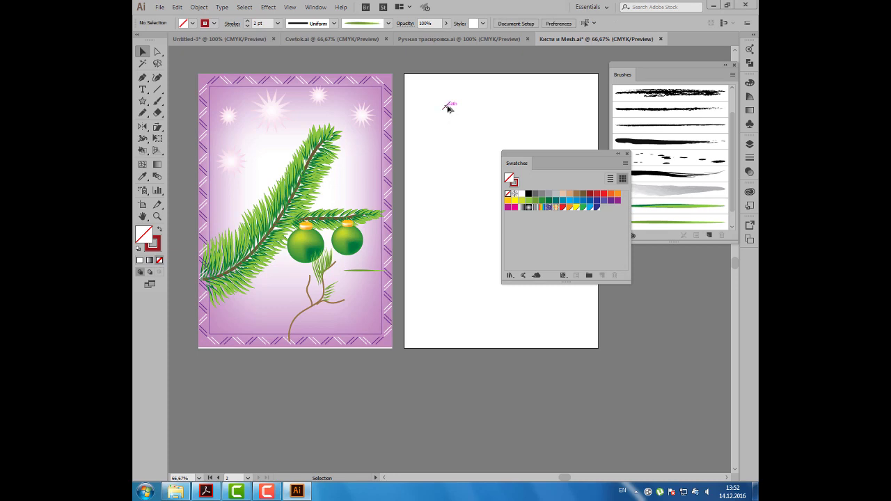
left_click(447, 109)
left_click(447, 106)
key("o")
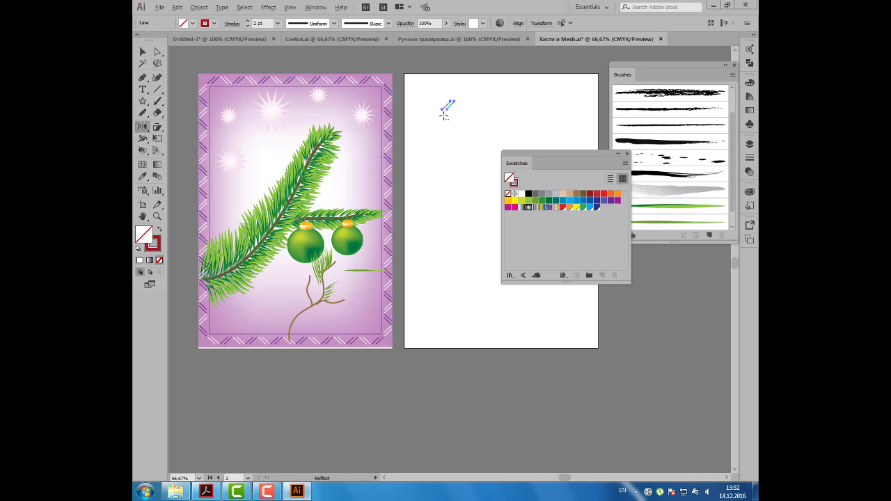
left_click(456, 106, "alt")
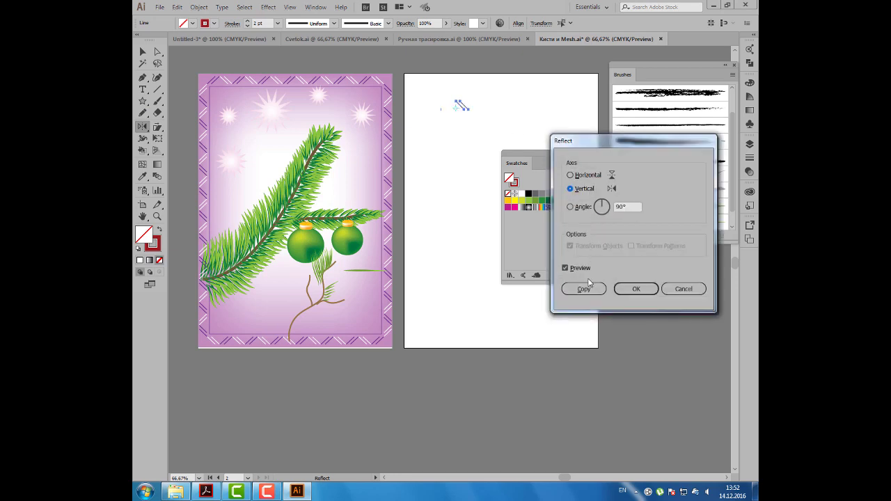
left_click(583, 288)
- Recolour the mirrored copy orange and select both lines together
left_click(214, 23)
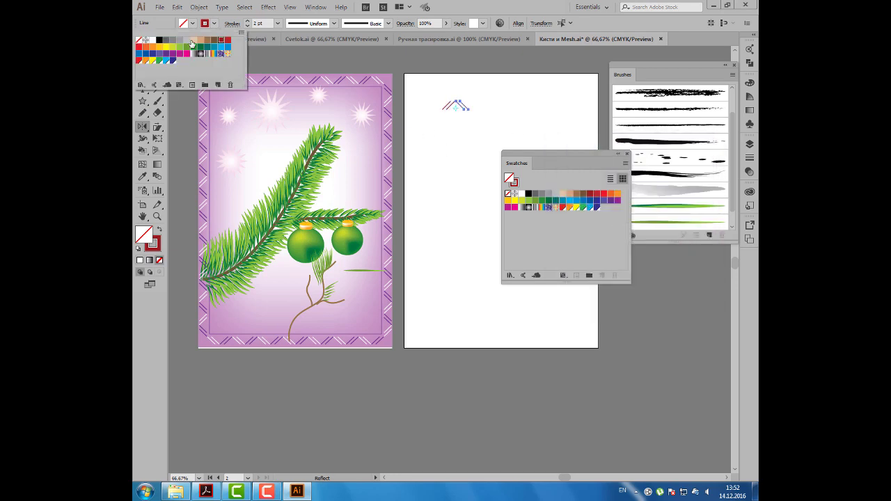
left_click(152, 47)
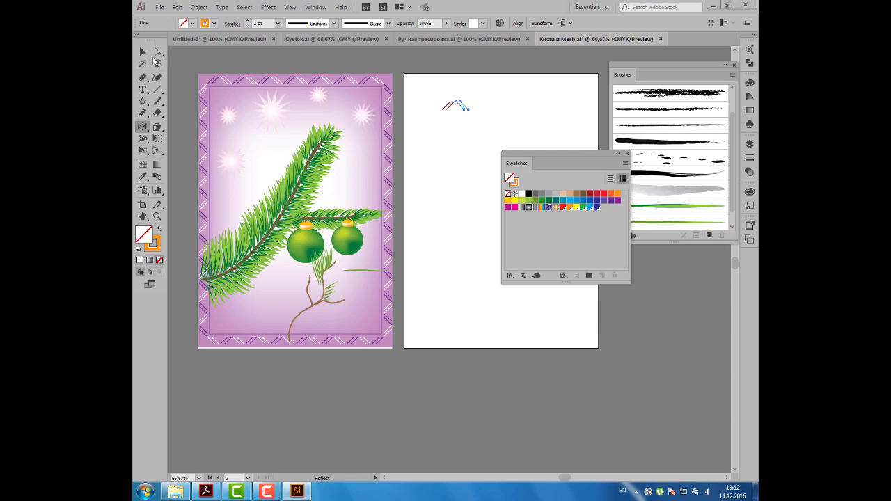
left_click(143, 52)
left_click(438, 138)
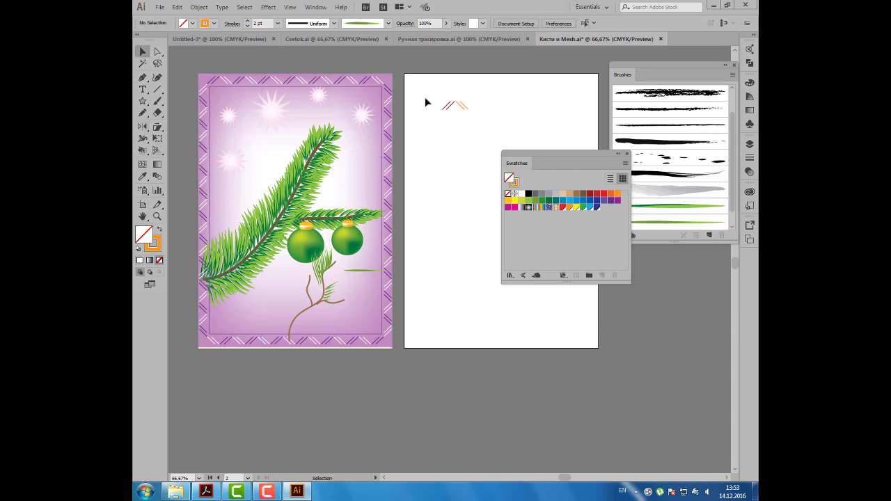
mouse_move(427, 102)
left_mouse_down()
mouse_move(476, 118)
mouse_move(583, 212)
mouse_move(604, 213)
left_mouse_up()
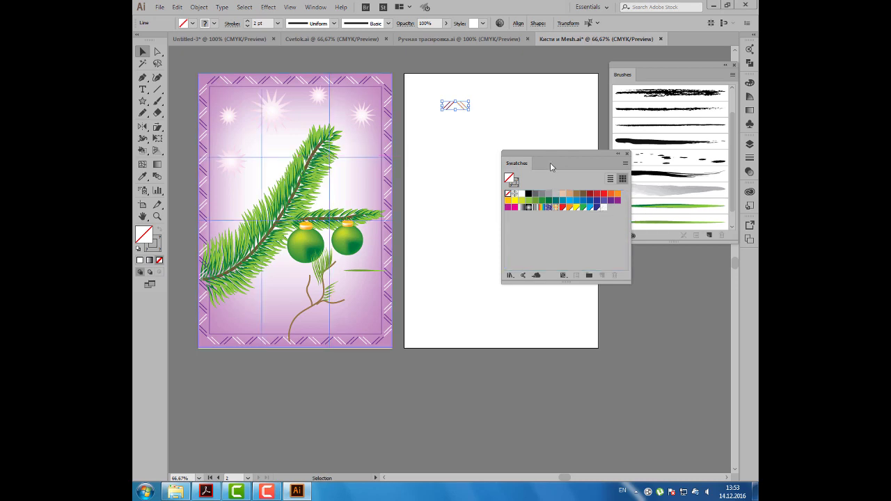
left_click_drag(550, 163, 554, 178)
- Draw a small circle on the second artboard and add it to Swatches as a pattern swatch
left_click(474, 157)
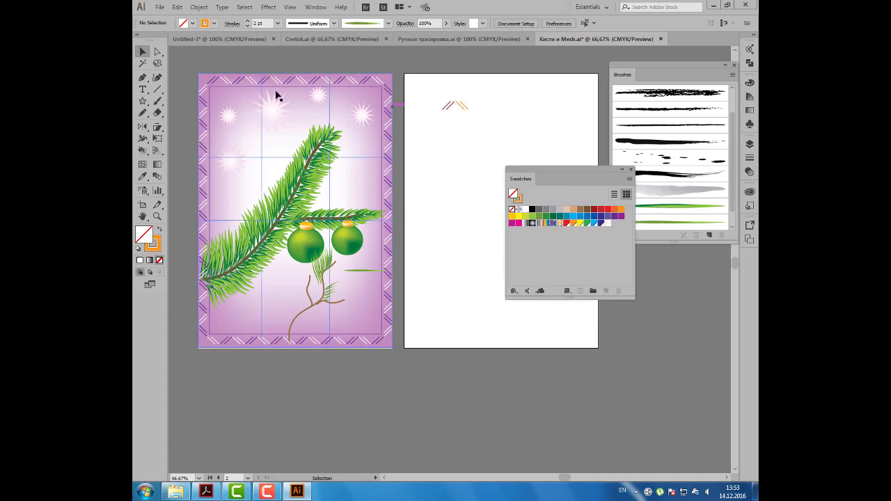
left_click(143, 101)
left_click(173, 124)
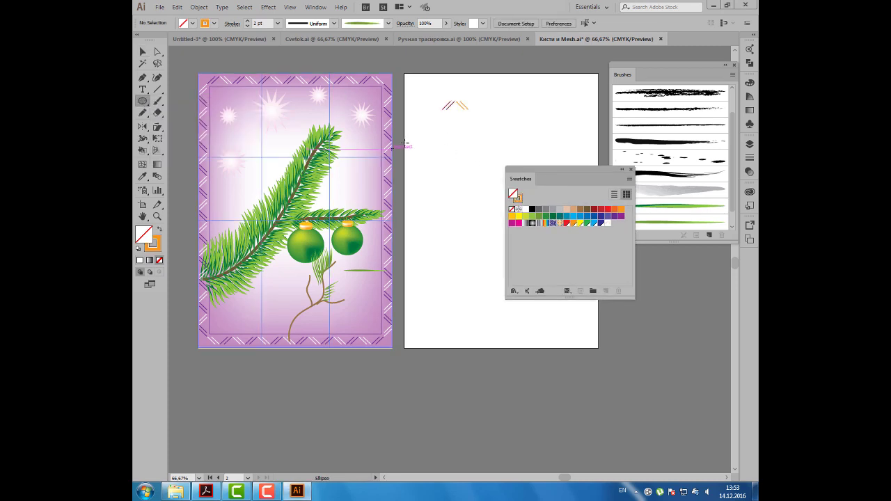
left_click_drag(439, 137, 450, 148)
left_click(143, 51)
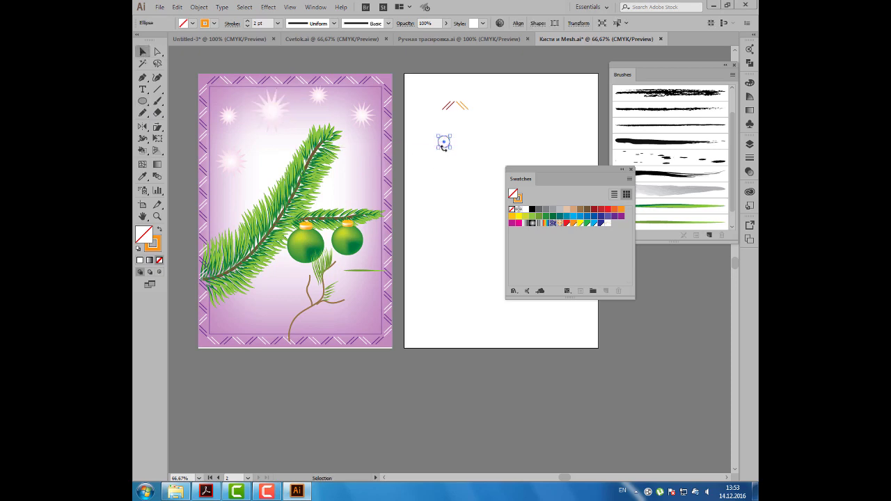
left_click_drag(444, 147, 487, 199)
left_click_drag(444, 143, 614, 224)
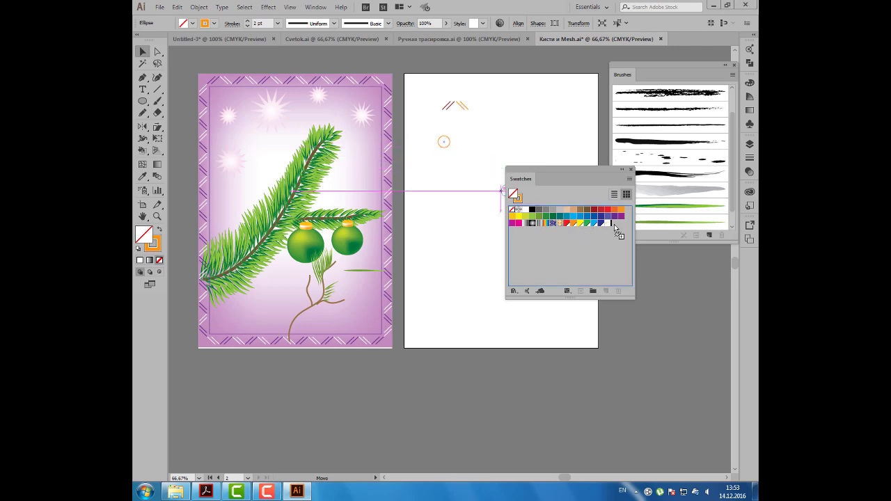
left_click_drag(558, 199, 566, 213)
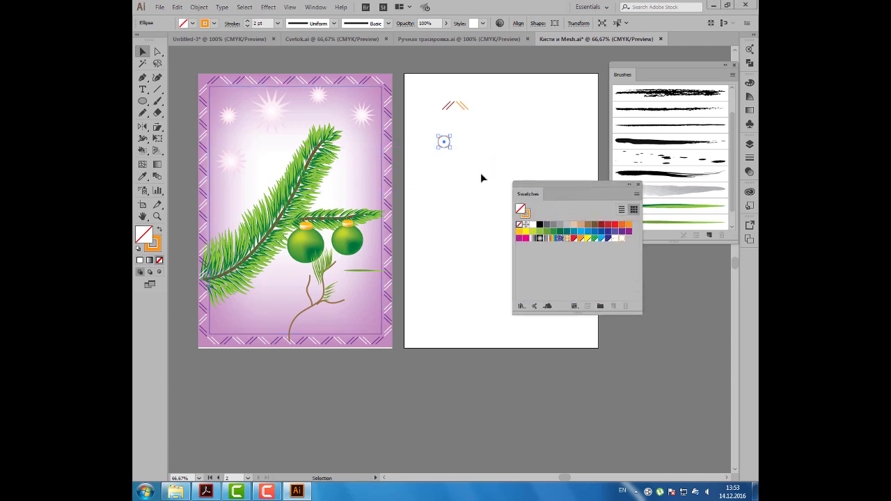
left_click(478, 179)
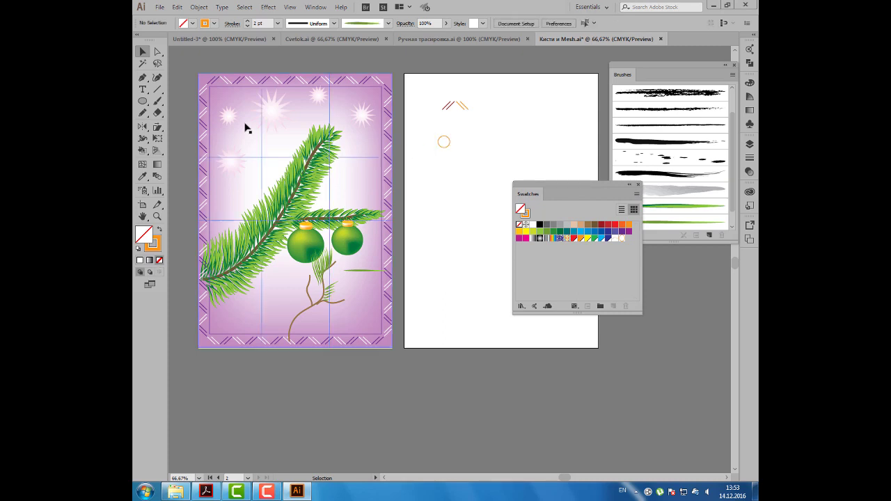
- Draw a small hexagon and add it to Swatches as a new pattern swatch
left_click(143, 102)
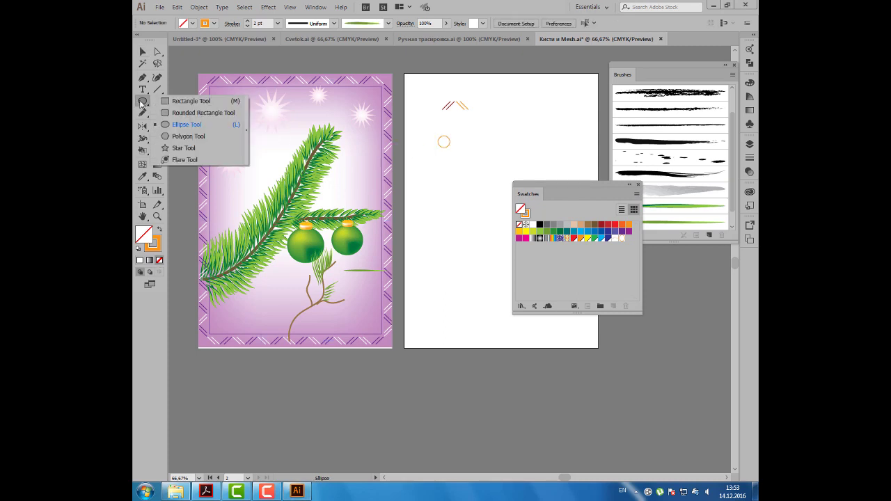
left_click(178, 137)
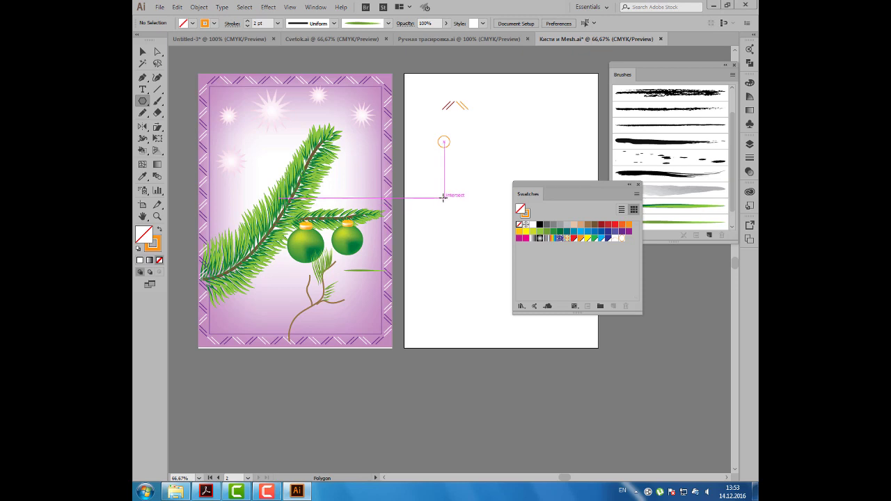
left_click_drag(444, 197, 446, 202)
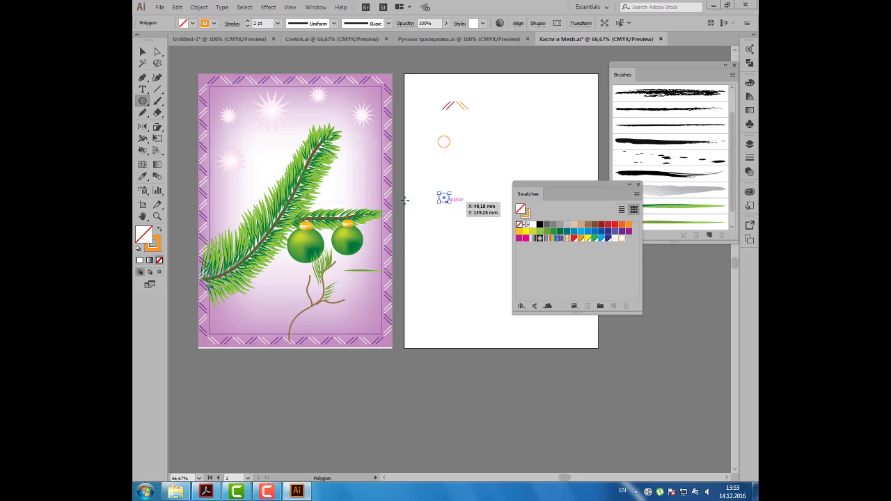
left_click(142, 51)
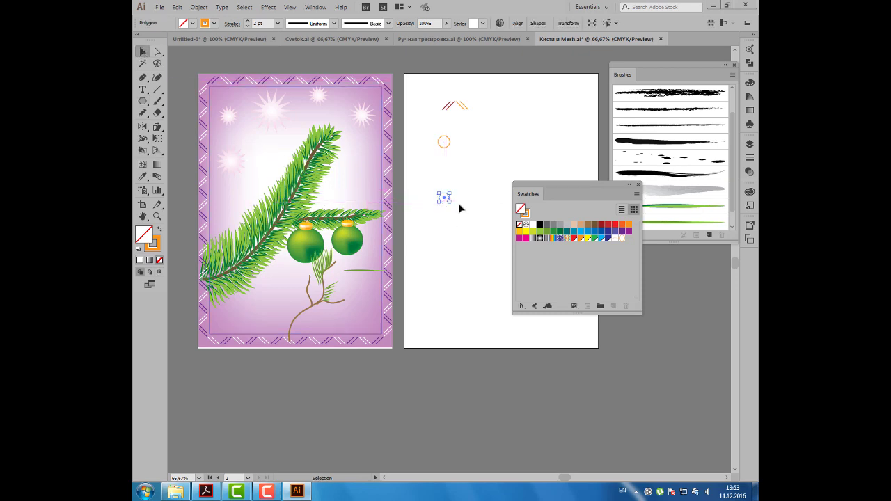
scroll(460, 207, "up", 1, "alt")
scroll(460, 207, "up", 1, "alt")
mouse_move(431, 192)
left_mouse_down()
mouse_move(613, 245)
mouse_move(629, 235)
left_mouse_up()
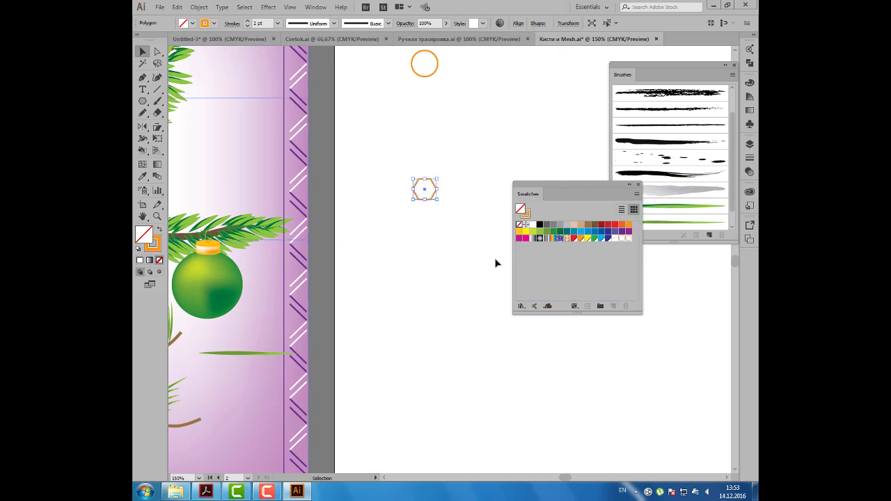
left_click(487, 260)
scroll(469, 254, "down", 2, "alt")
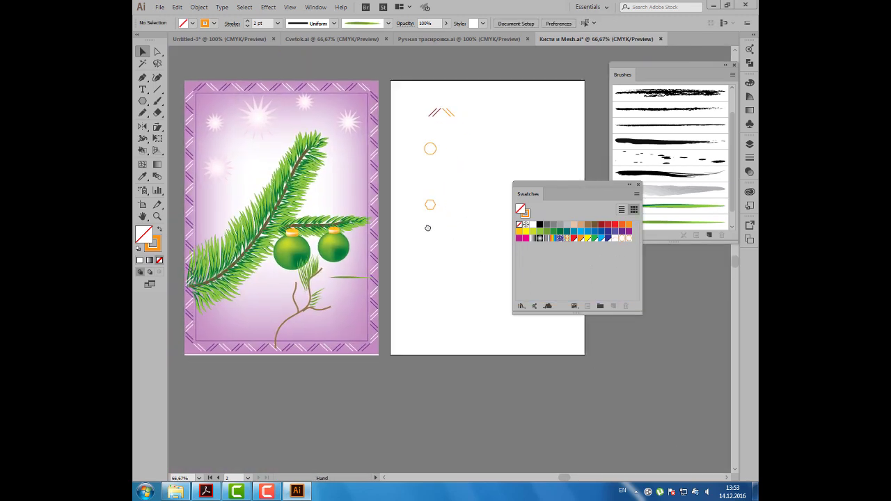
left_click_drag(517, 200, 452, 234)
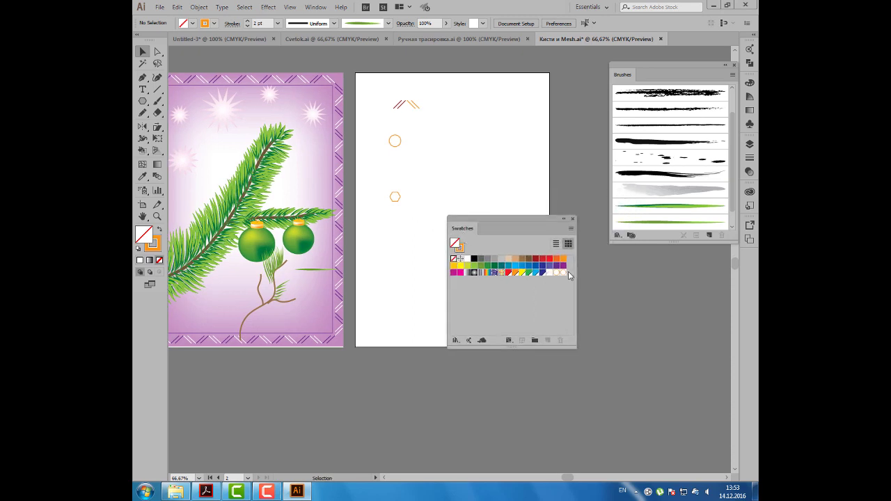
- Line up the zigzag, circle and hexagon along the artboard top, with Swatches and Brushes moved aside
left_click_drag(418, 111, 394, 91)
left_click(395, 141)
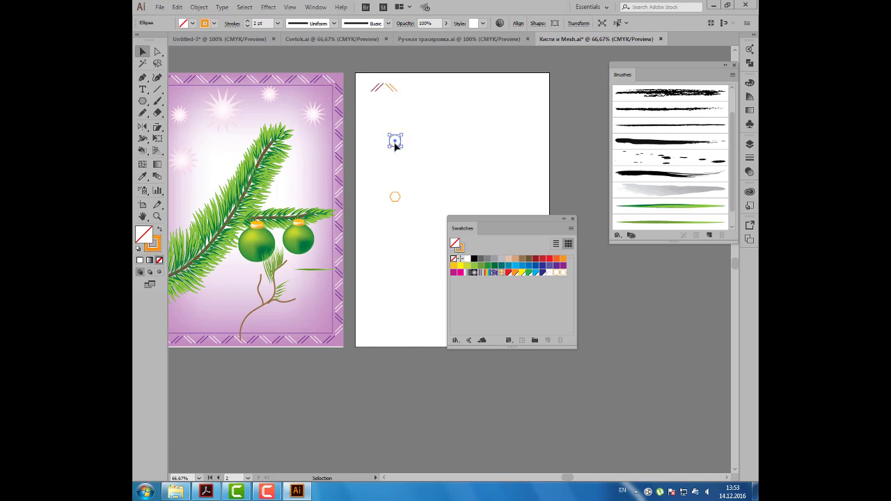
left_click_drag(398, 144, 418, 89)
left_click_drag(394, 197, 463, 84)
left_click(485, 204)
left_click_drag(503, 235, 610, 290)
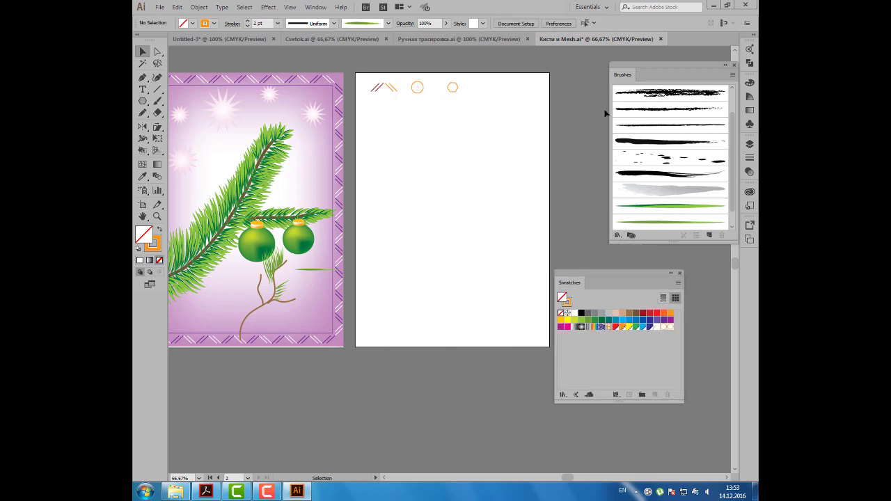
left_click_drag(622, 76, 517, 81)
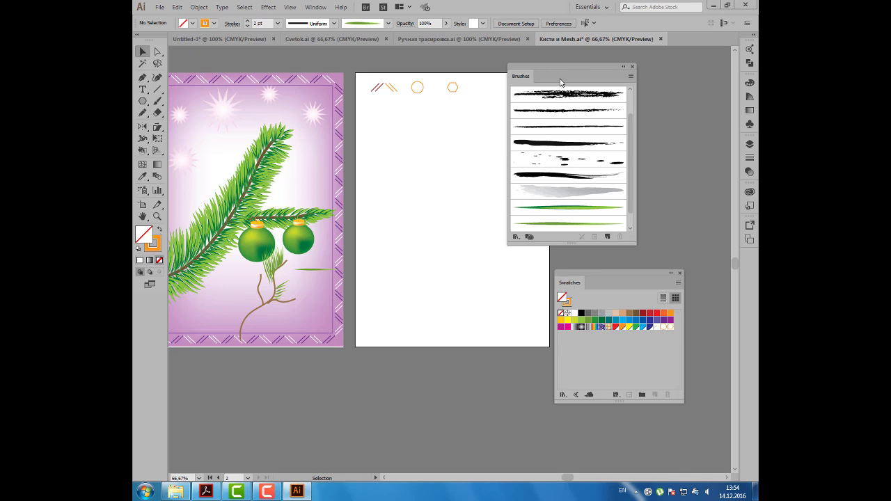
left_click_drag(561, 79, 559, 83)
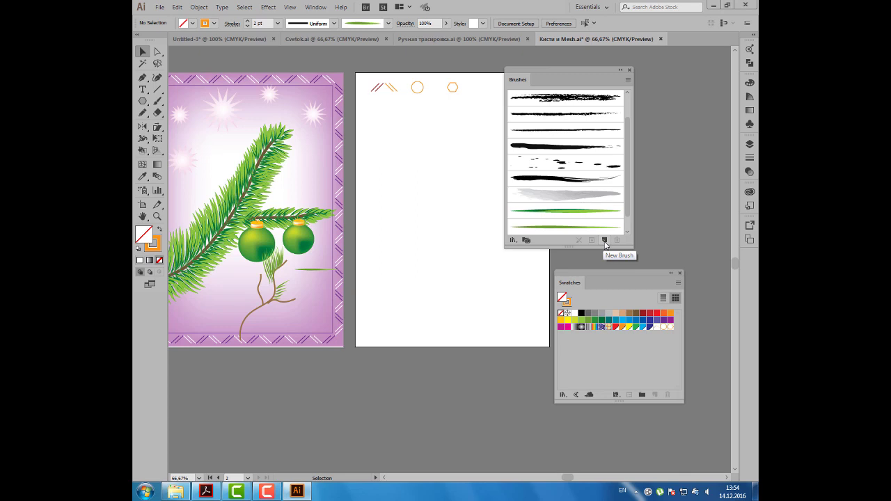
- Start a new Pattern Brush and set New Pattern Swatch 2 as its outer corner tile
left_click(604, 241)
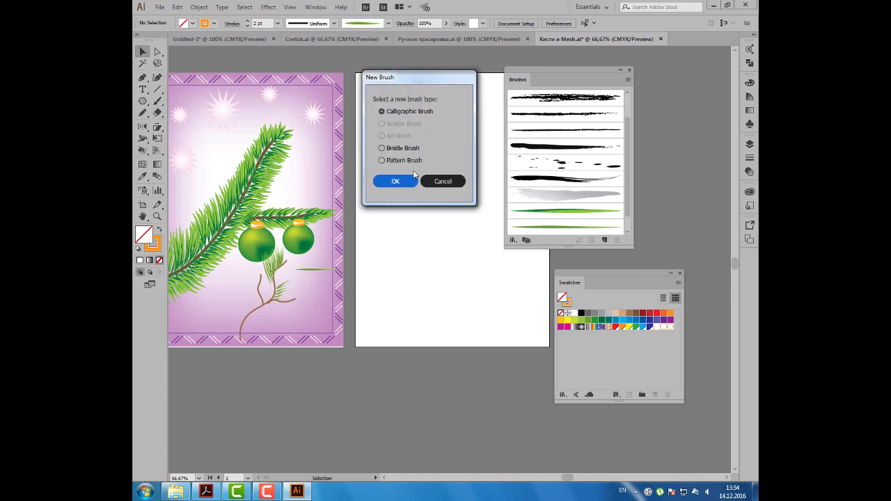
left_click(391, 161)
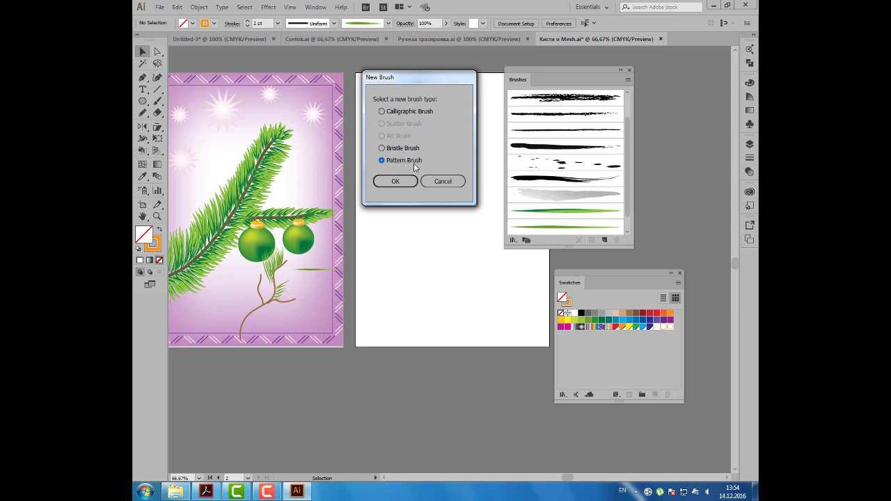
left_click(395, 180)
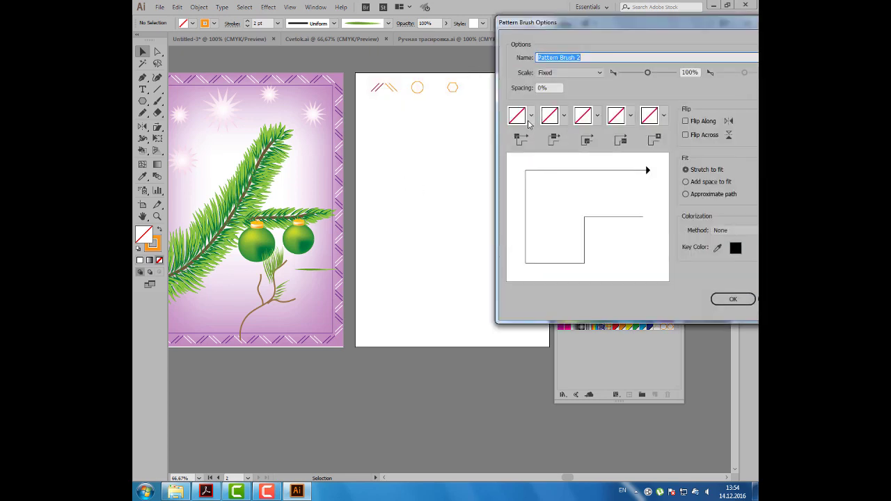
left_click(531, 116)
left_click_drag(521, 154, 523, 197)
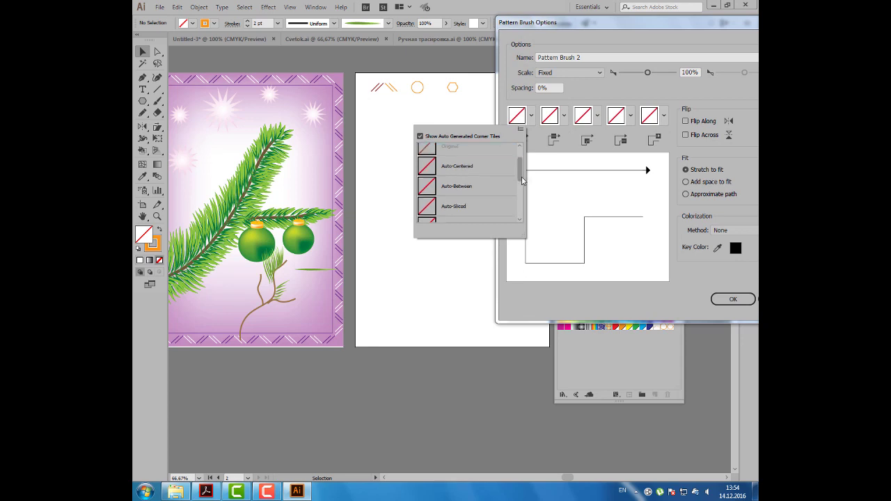
left_click(474, 179)
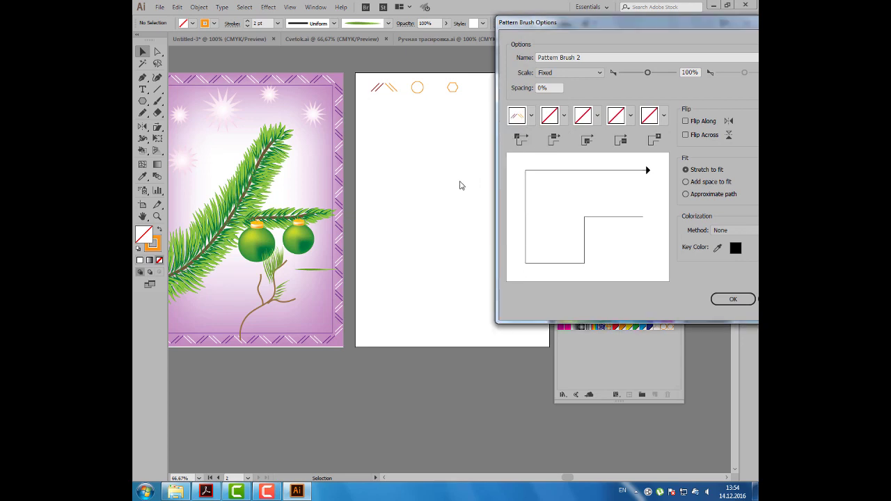
- Set the brush's side tile to the zigzag and outer corner tile to the circle
left_click(565, 116)
scroll(525, 170, "down", 3)
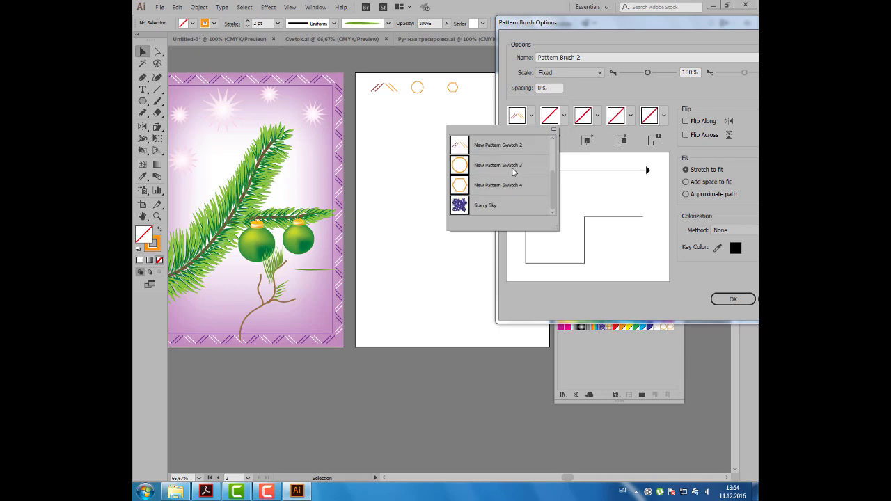
left_click(513, 167)
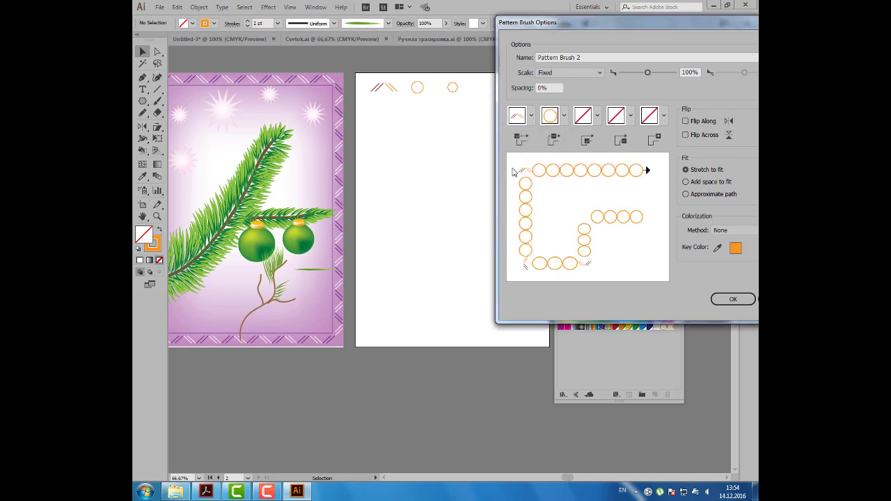
left_click(531, 116)
left_click(488, 174)
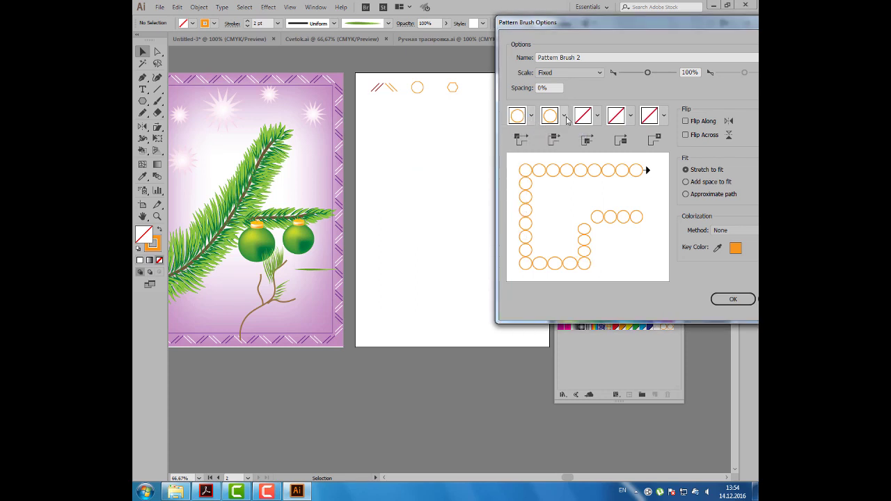
left_click(564, 117)
left_click(519, 147)
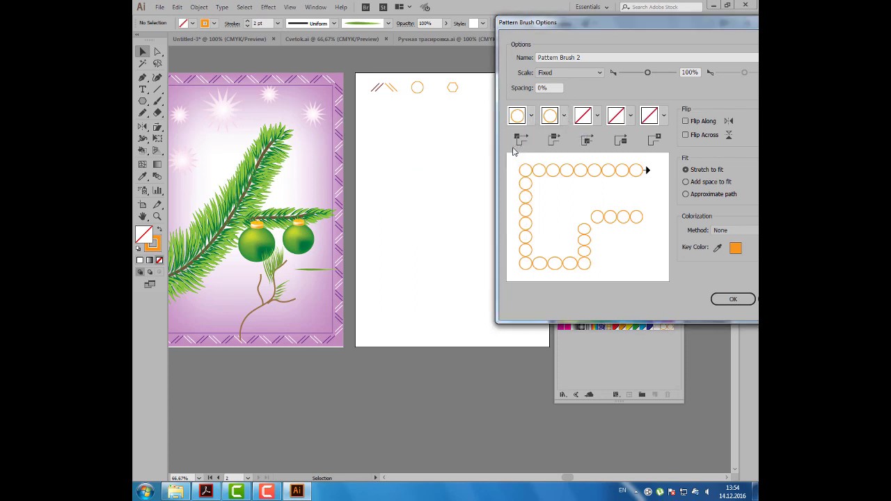
- Set the inner corner tile to the hexagon and save the new pattern brush
left_click(597, 116)
scroll(552, 173, "down", 2)
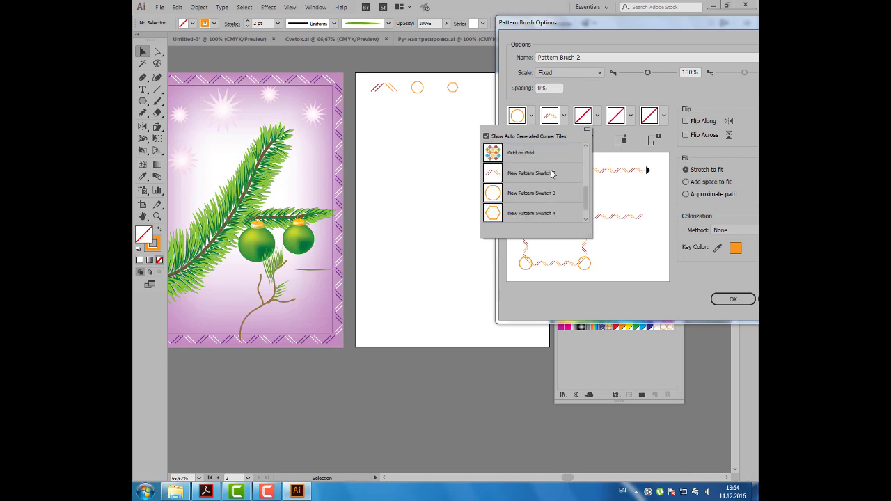
left_click(521, 214)
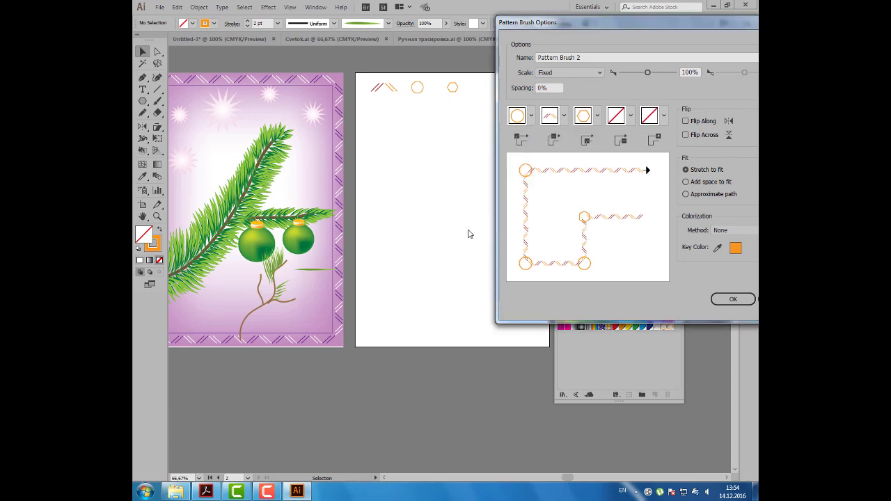
left_click(733, 299)
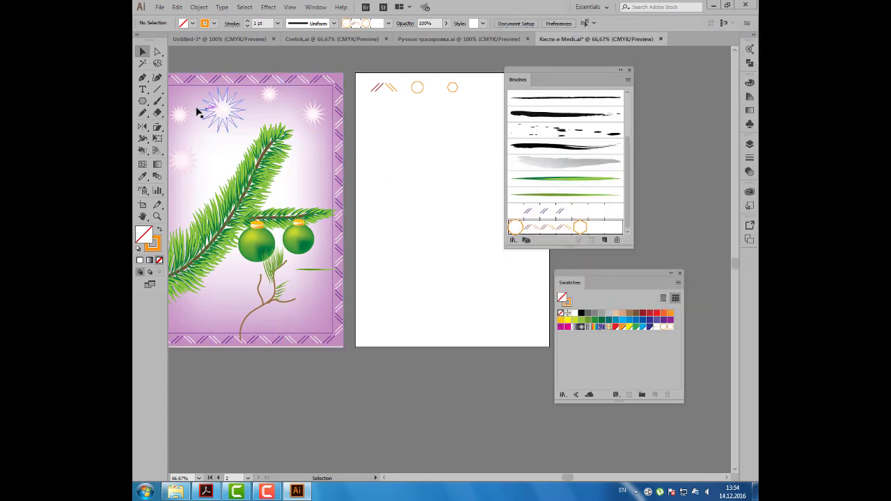
- Draw a large rectangle over the artboard and stroke it with the new pattern brush
left_click(143, 101)
left_click(172, 102)
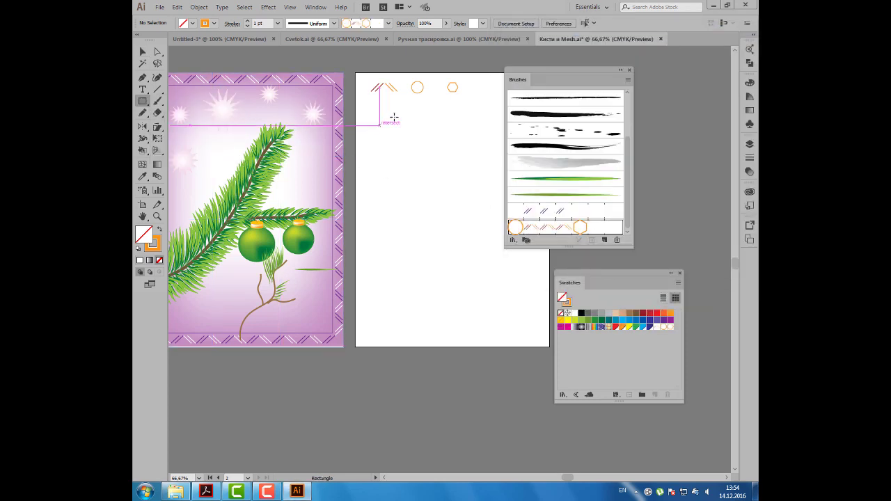
left_click_drag(369, 104, 534, 332)
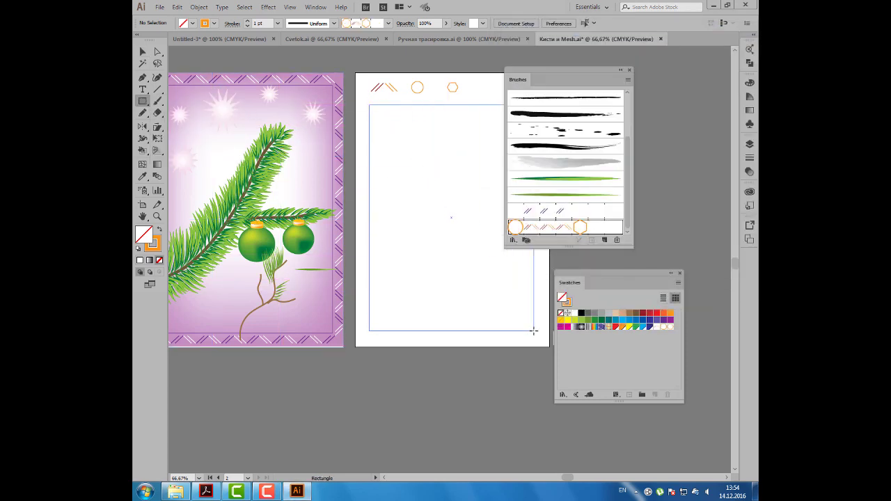
left_click(565, 227)
left_click_drag(542, 84, 624, 68)
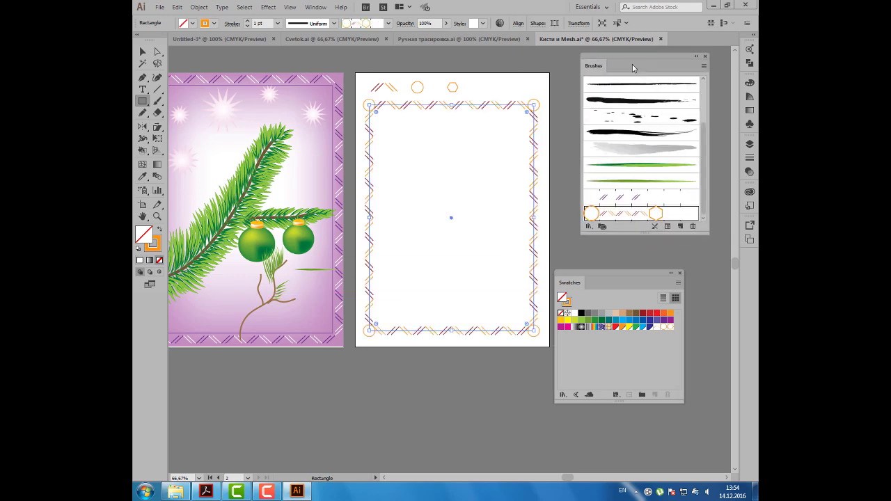
left_click(455, 164, "ctrl")
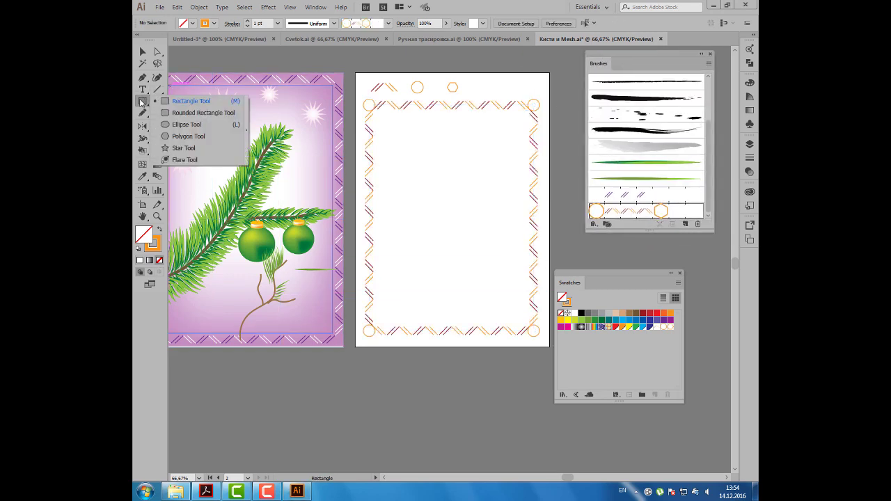
left_click_drag(141, 102, 188, 149)
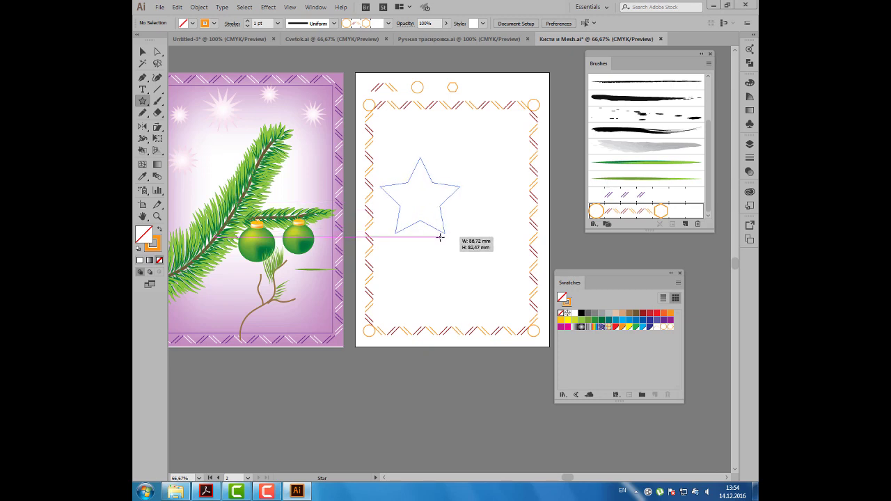
- Draw a five-point star inside the border, apply the border pattern brush, and enlarge it
left_click_drag(426, 213, 461, 235)
key("v")
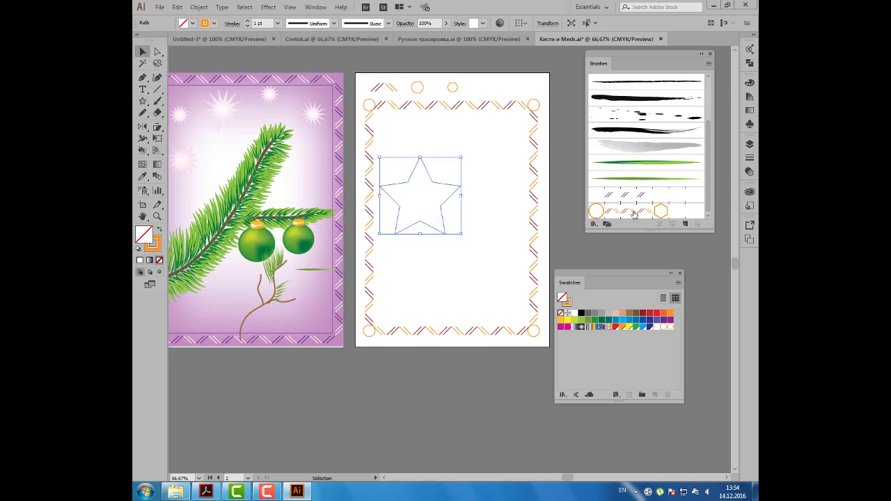
left_click(634, 213)
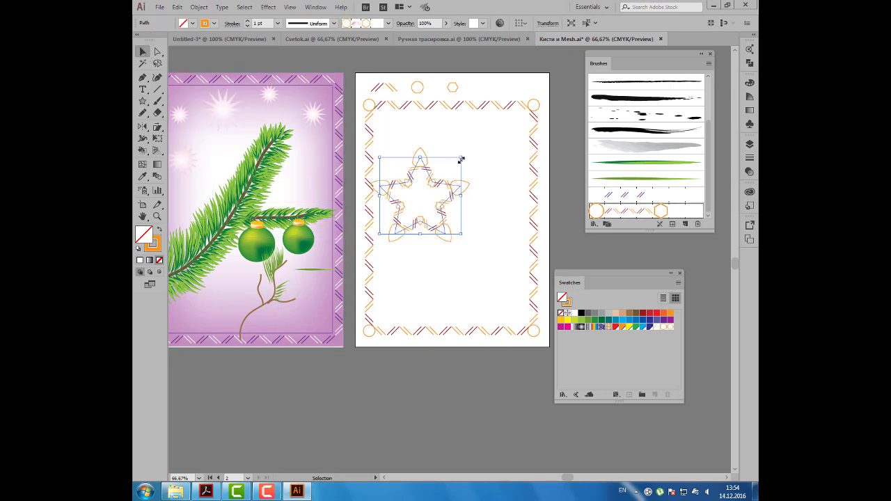
left_click_drag(464, 153, 491, 129)
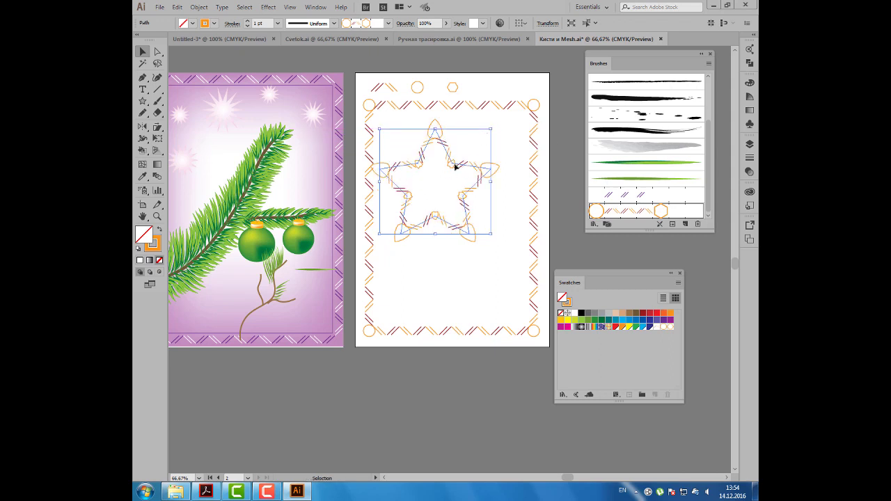
left_click_drag(460, 167, 478, 161)
- Clear the selection, raise the Swatches panel, and switch to the Untitled-3 document
left_click(556, 160)
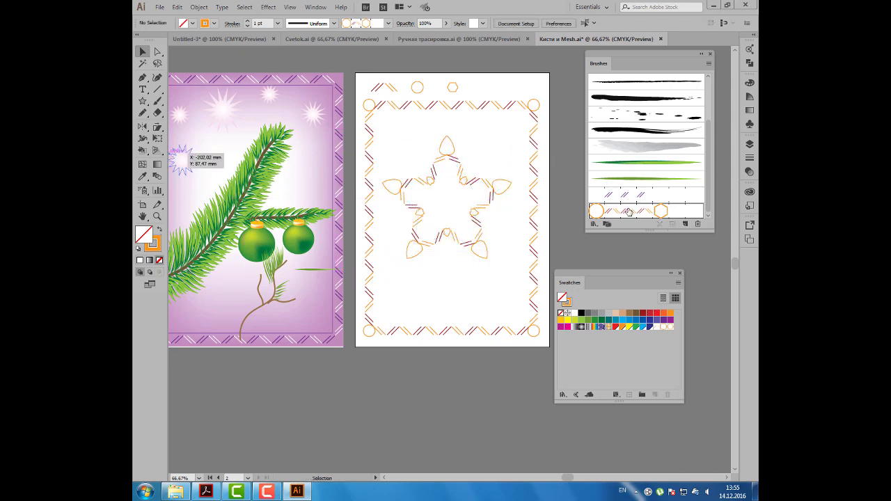
left_click_drag(598, 279, 596, 252)
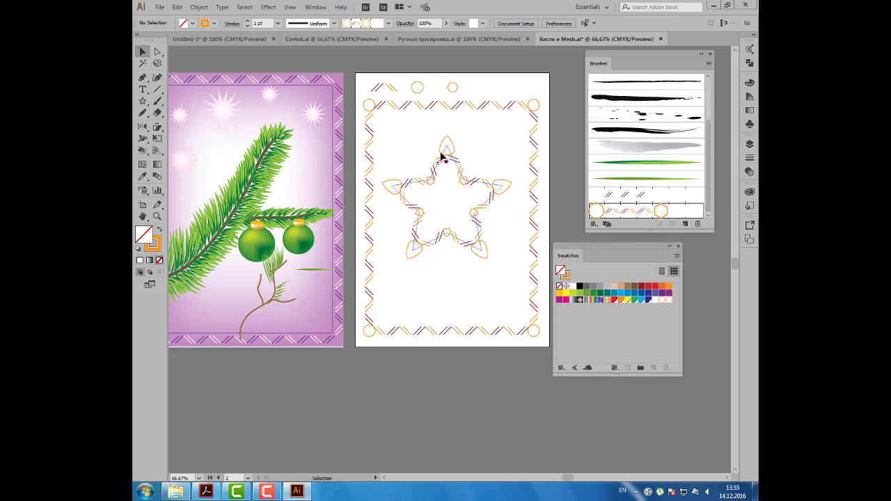
left_click(216, 39)
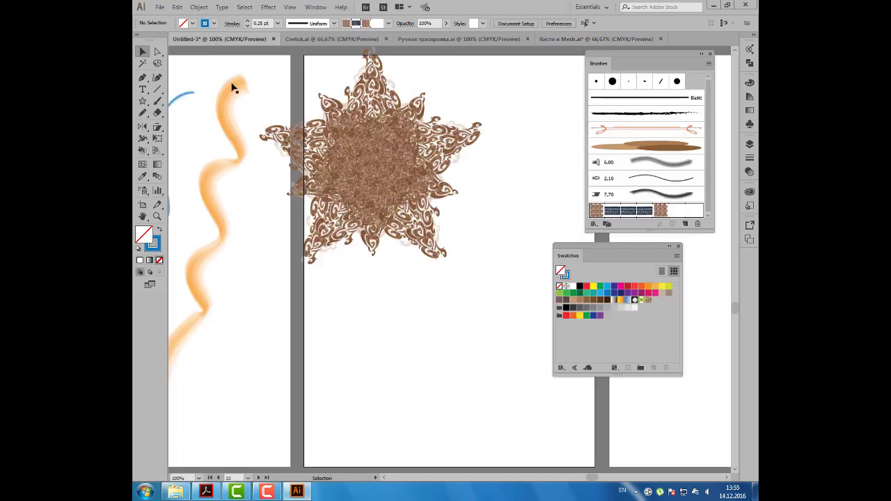
- Zoom out and cut the brown brushed star's stroke weight to 0.01 pt
scroll(262, 173, "down", 2, "alt")
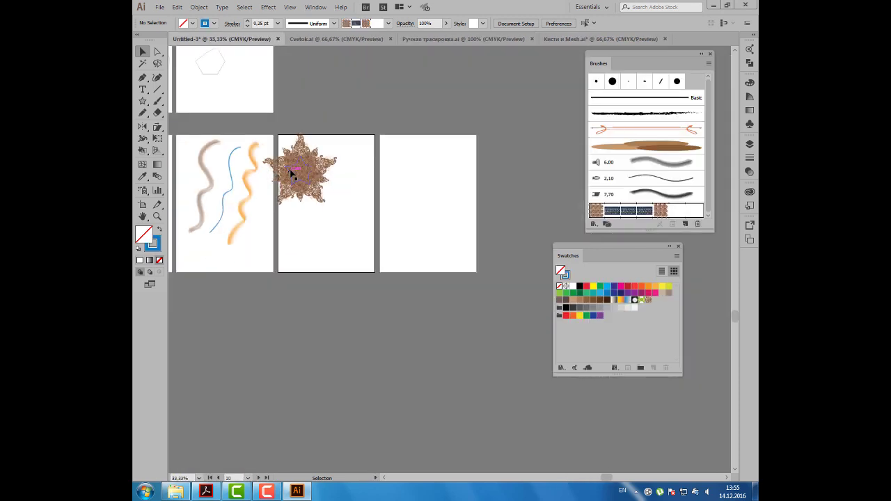
left_click(294, 172)
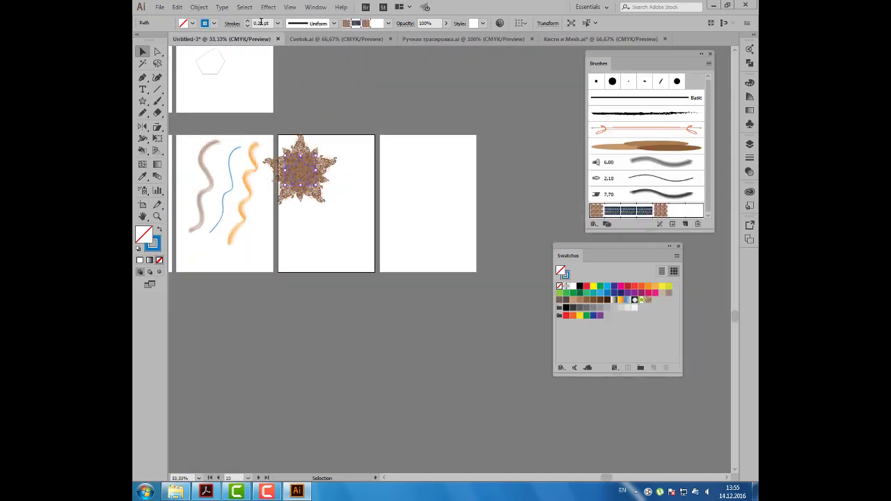
left_click(260, 23)
type("0,01")
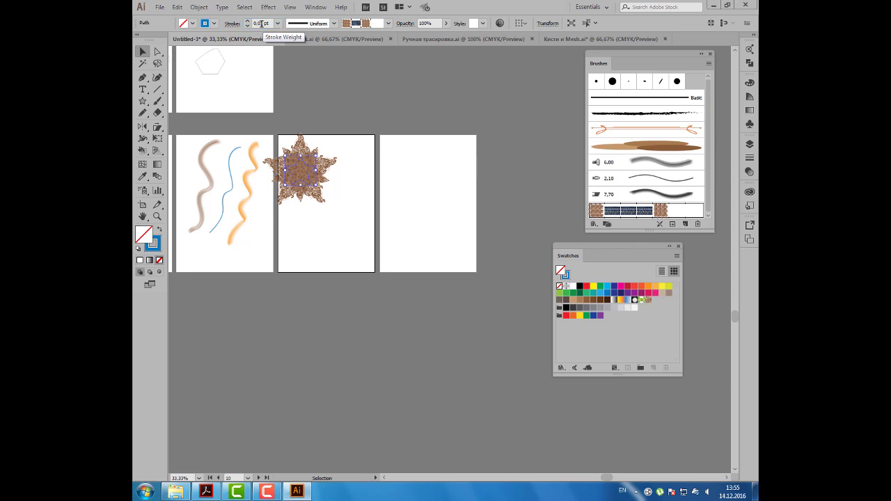
key("Return")
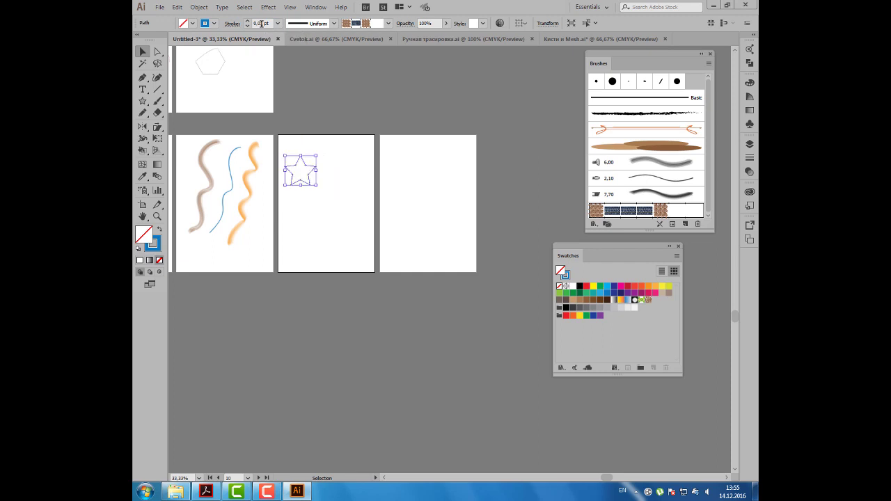
- Deselect the star and scroll the view around the artboard
left_click(328, 71)
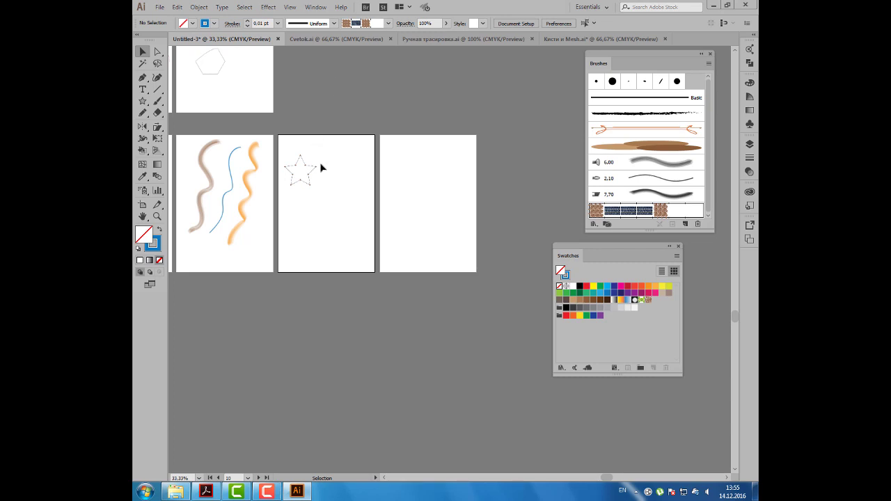
scroll(308, 173, "up", 3)
scroll(309, 173, "up", 2)
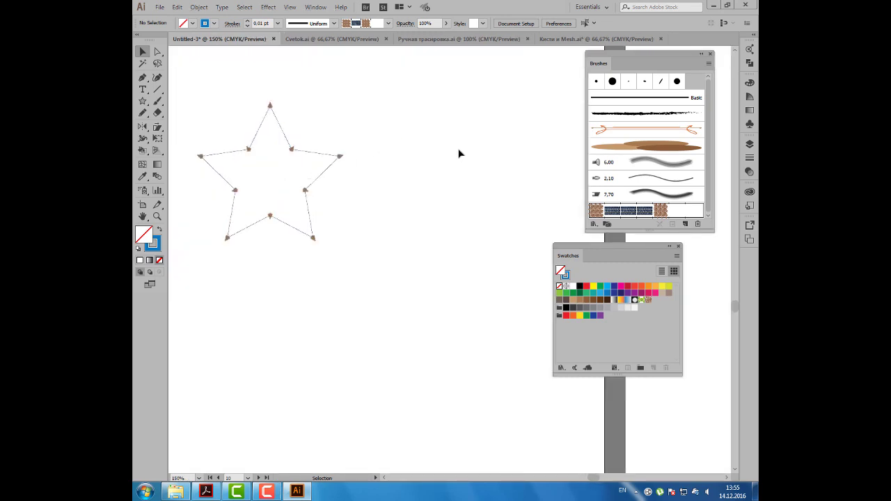
scroll(301, 135, "right", 3)
scroll(336, 147, "right", 2)
scroll(321, 144, "down", 2)
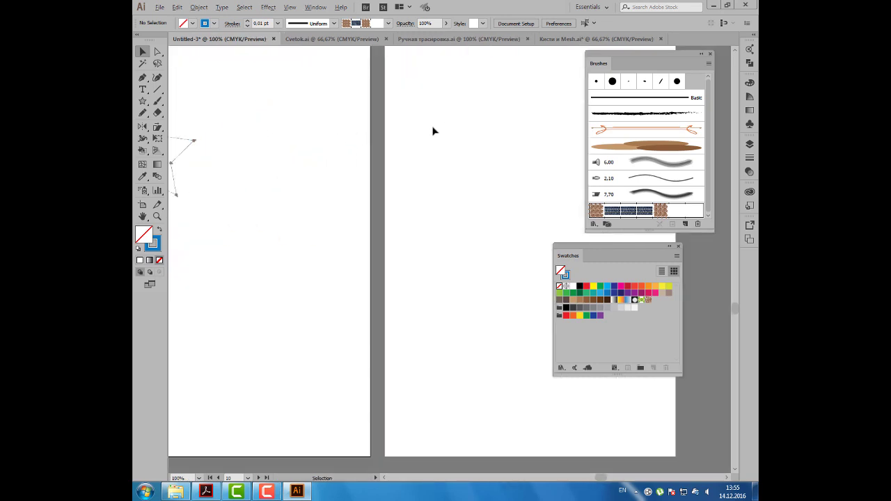
scroll(432, 131, "down", 1)
scroll(445, 131, "right", 2)
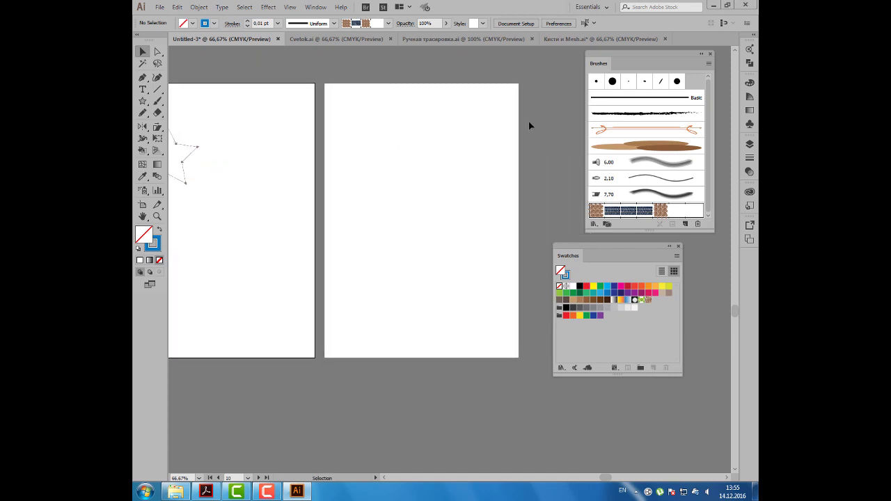
- Dock the Swatches panel right, reposition Brushes, and bring up the Brush Libraries list
left_click_drag(599, 256, 749, 256)
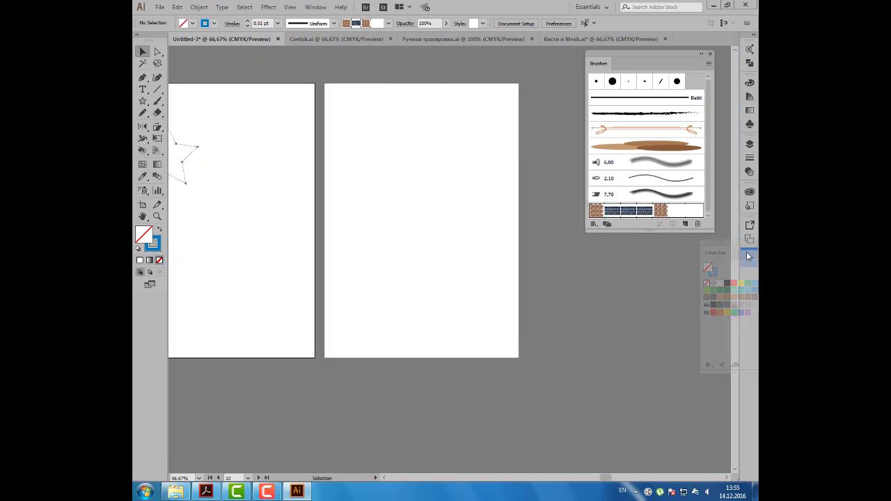
left_click_drag(637, 68, 597, 63)
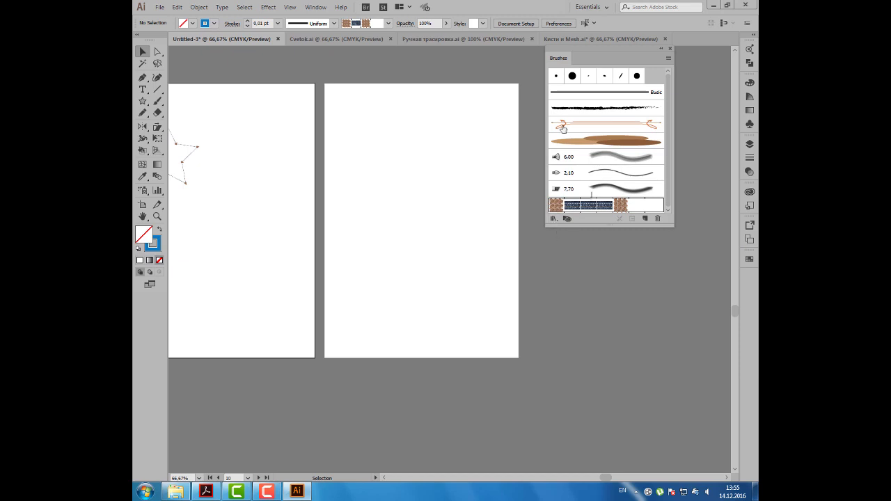
left_click_drag(559, 65, 562, 72)
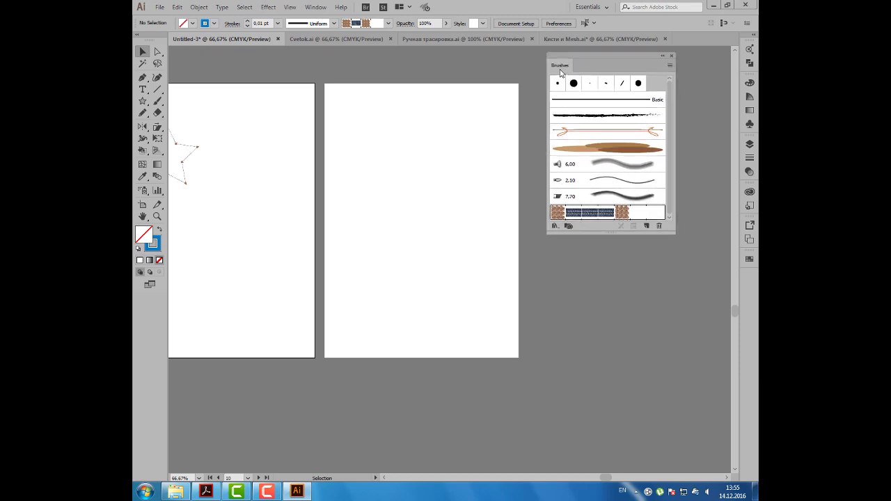
left_click(556, 227)
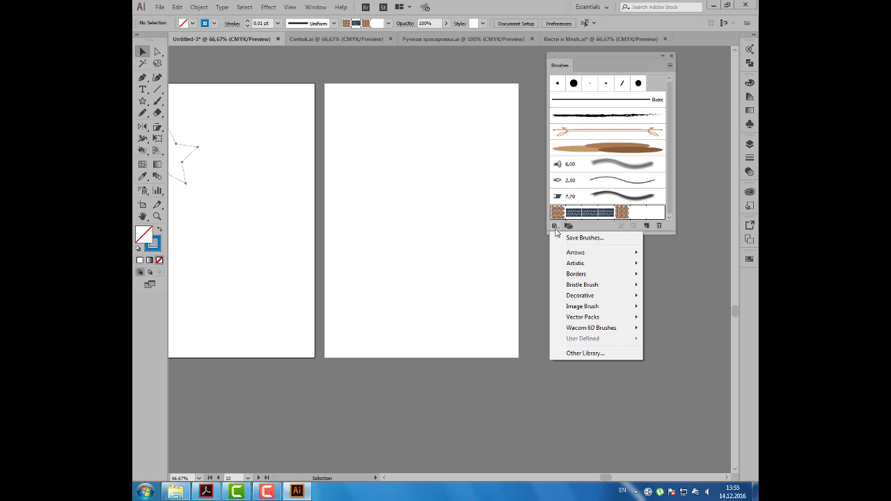
mouse_move(581, 295)
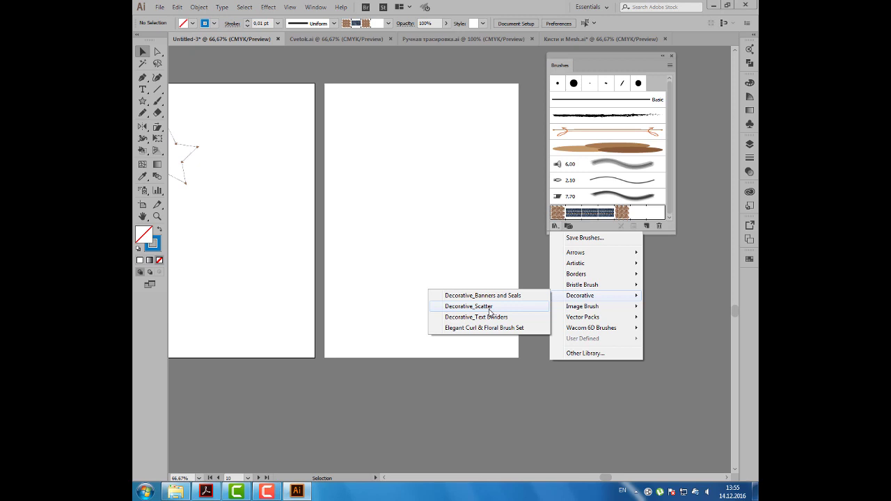
- Add the hexagon, star and Hearts brushes from the Decorative_Scatter library
left_click(489, 311)
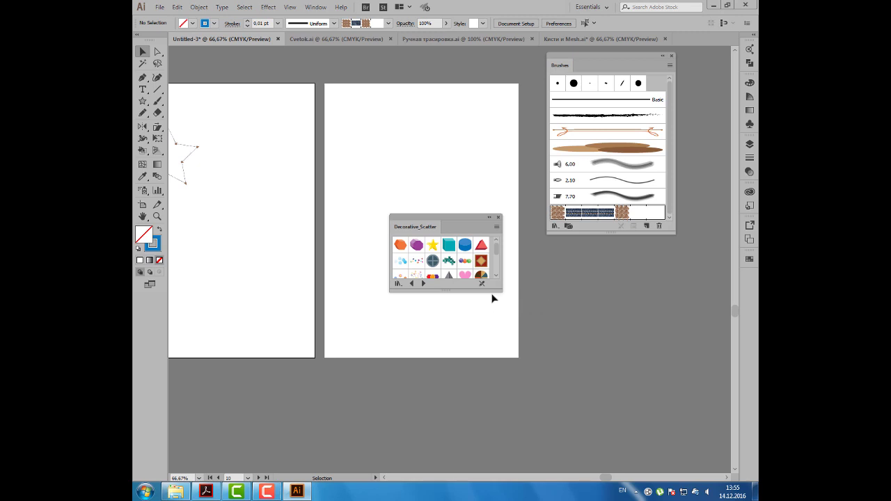
left_click(401, 245)
left_click(432, 244)
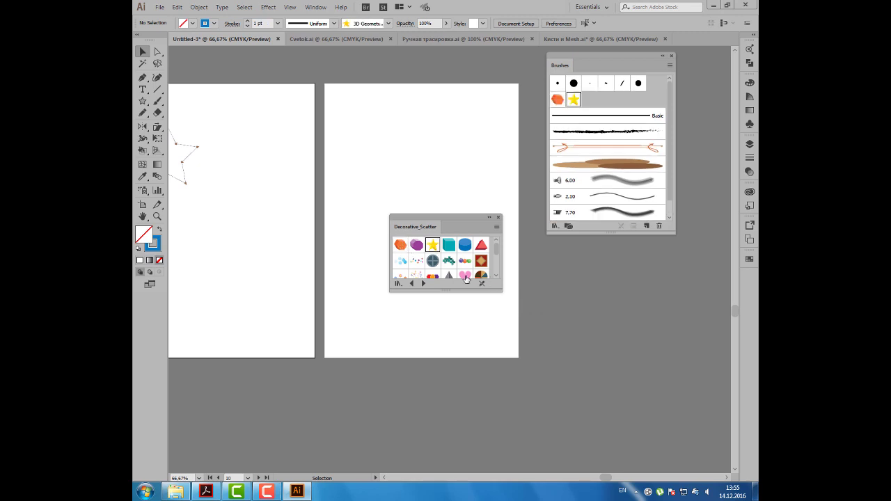
left_click(464, 275)
left_click_drag(470, 232, 494, 225)
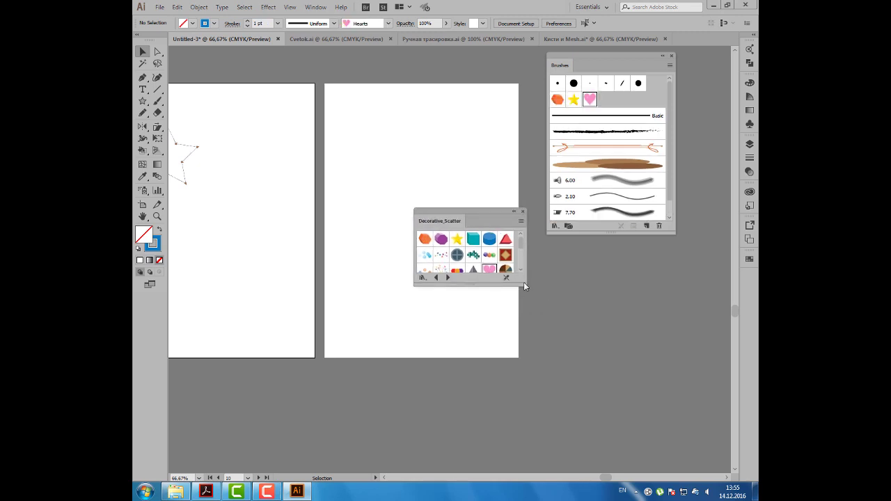
left_click_drag(523, 280, 542, 318)
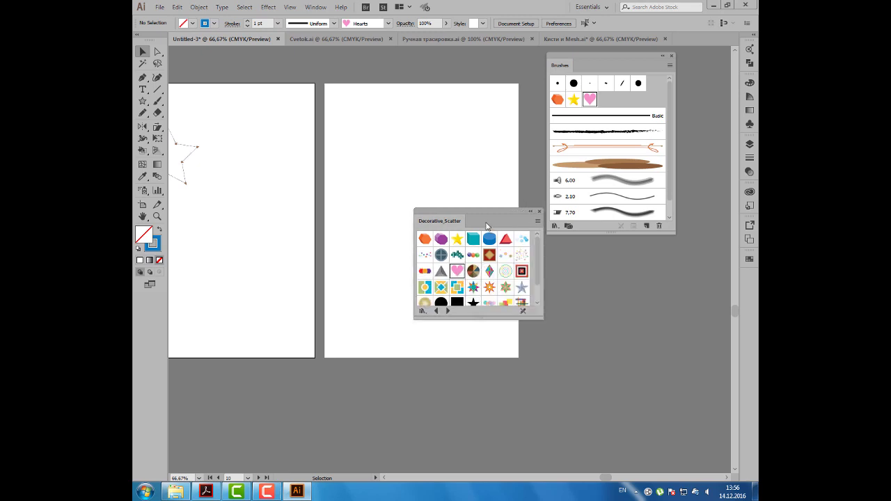
left_click_drag(453, 221, 532, 282)
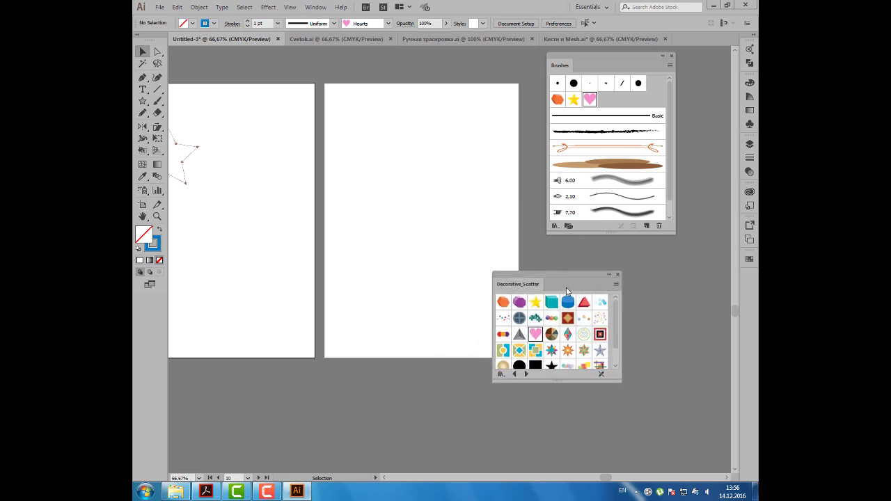
- Paint a wavy Hearts stroke down the artboard, zoom to it, and close the library
left_click(158, 101)
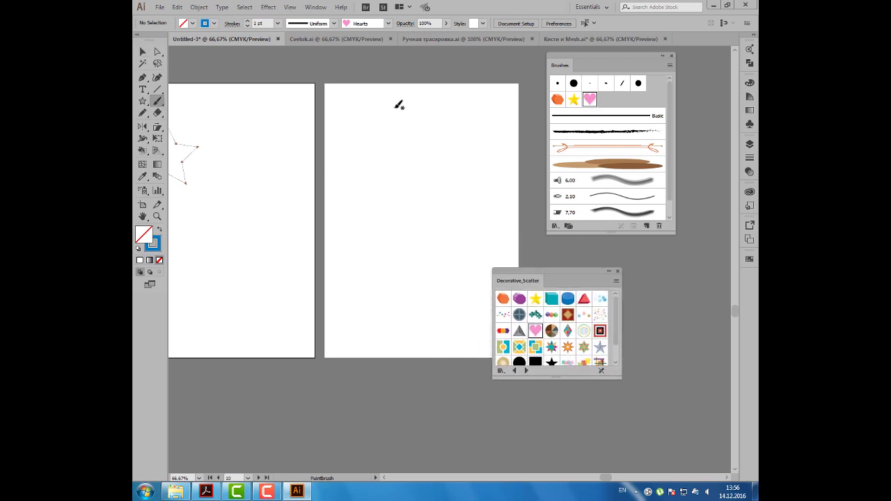
left_click_drag(402, 99, 358, 309)
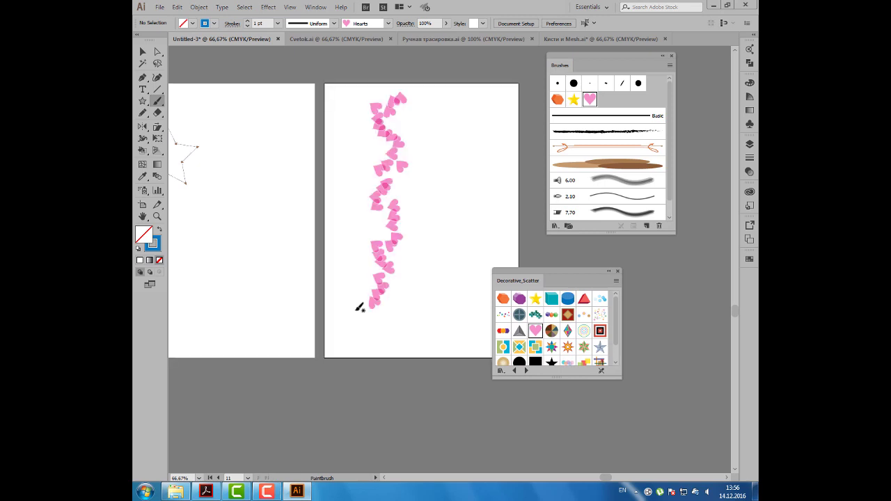
left_click(142, 52)
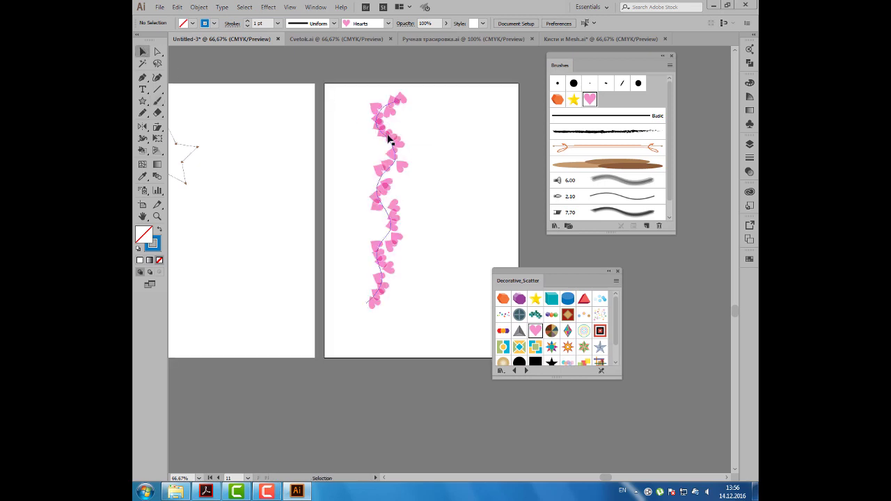
left_click(394, 138)
key("ctrl+1")
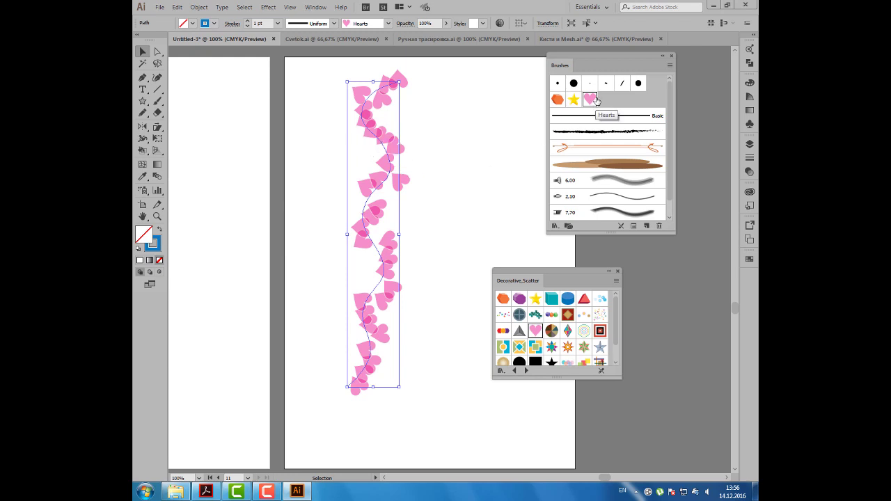
left_click(618, 272)
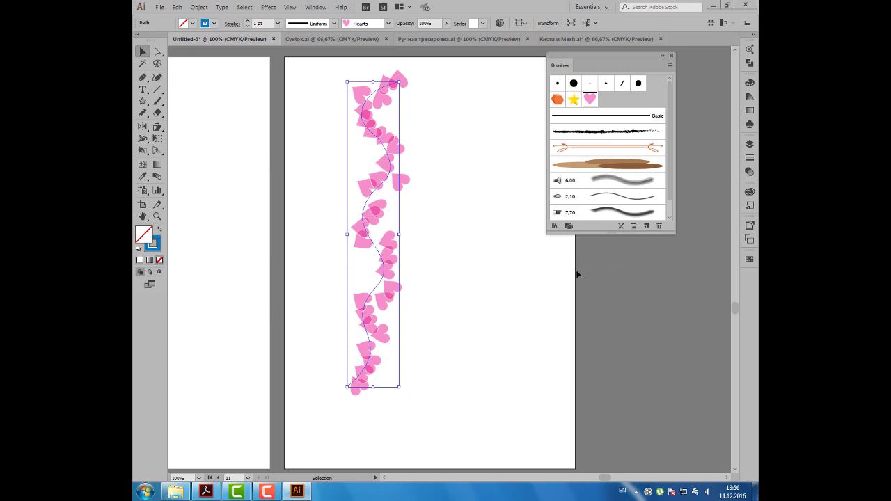
- Draw a small spiral beside the hearts trail
left_click(463, 239)
left_click_drag(489, 143, 416, 144)
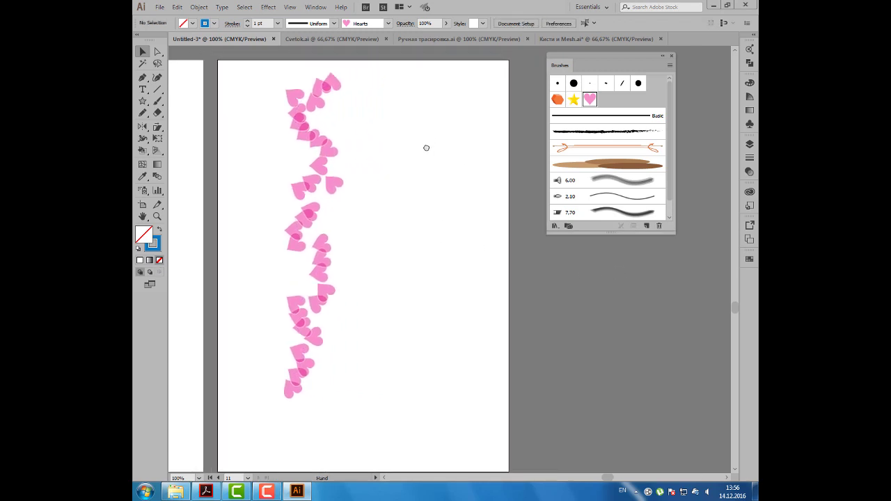
left_click_drag(157, 90, 181, 115)
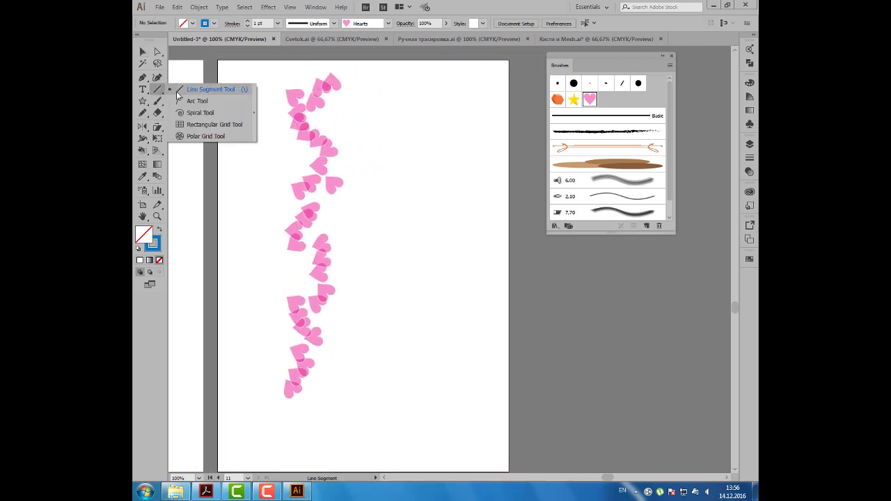
left_click_drag(392, 149, 397, 152)
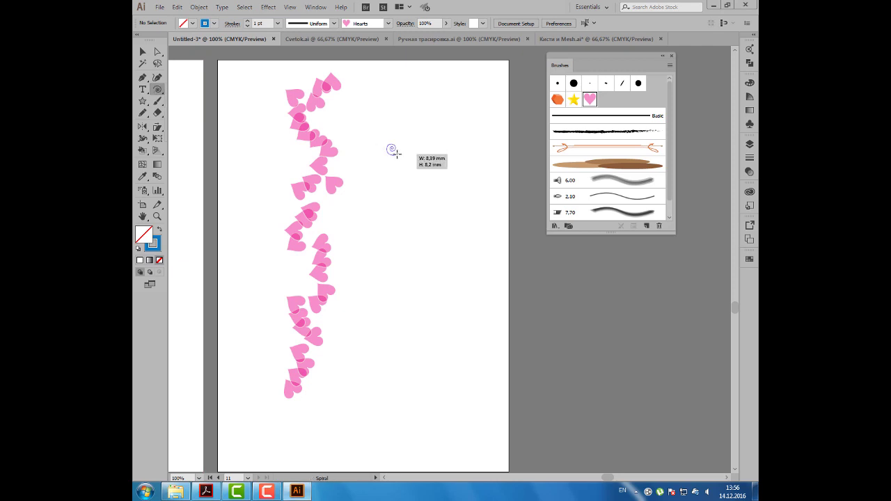
- Alt-drag a copy of the spiral and give it an orange stroke
key("v")
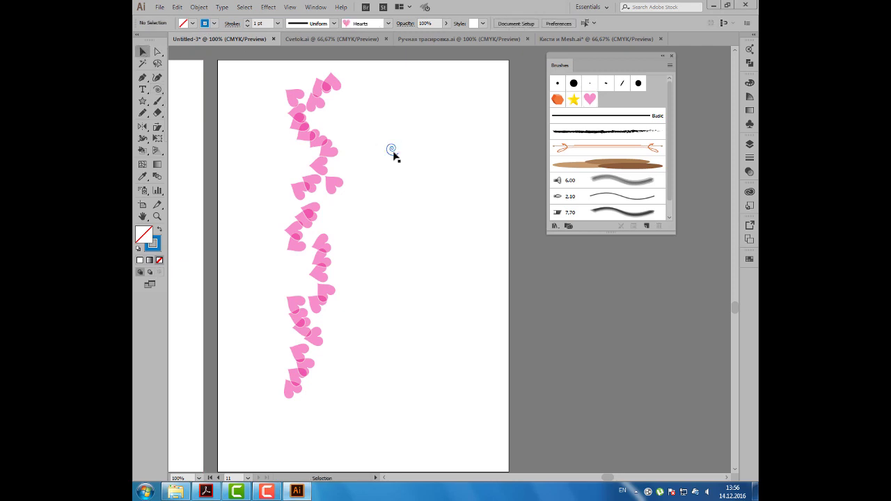
mouse_move(395, 154)
left_mouse_down()
mouse_move(388, 159)
mouse_move(378, 146)
left_mouse_up()
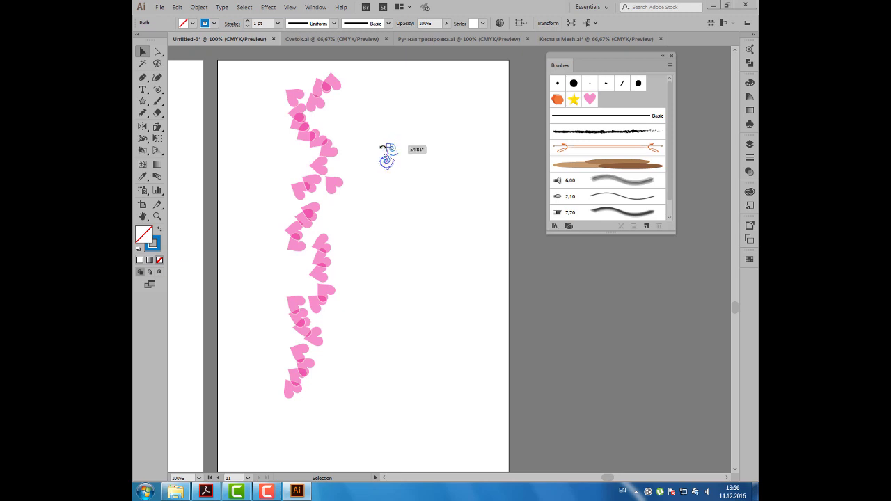
left_click(213, 23)
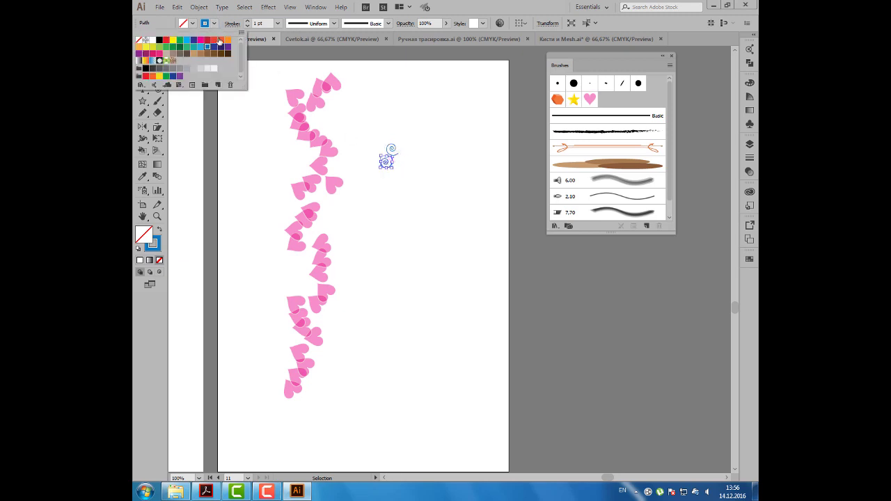
left_click(229, 44)
- Make another copy with a purple stroke and select all three spirals
left_click(414, 110)
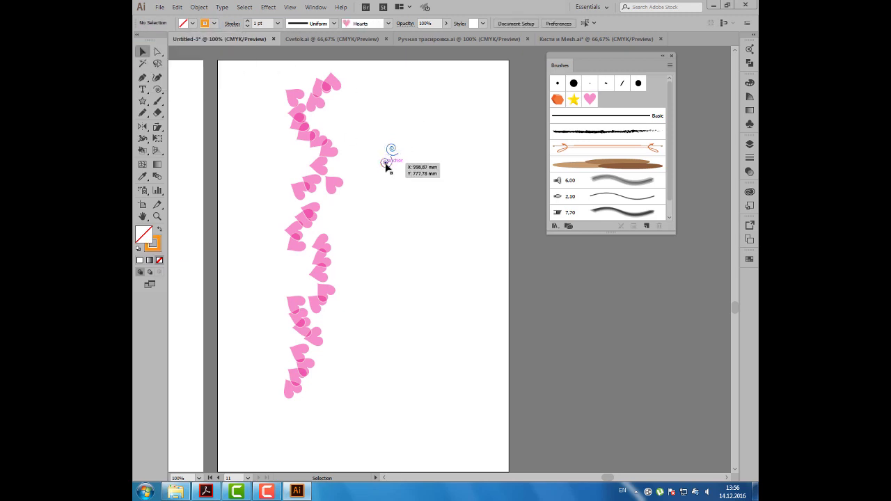
left_click_drag(383, 163, 402, 166)
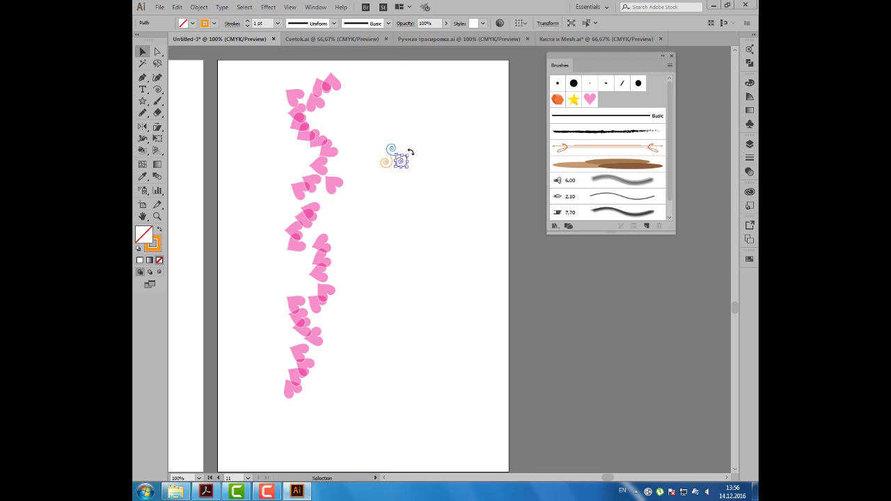
left_click(214, 23)
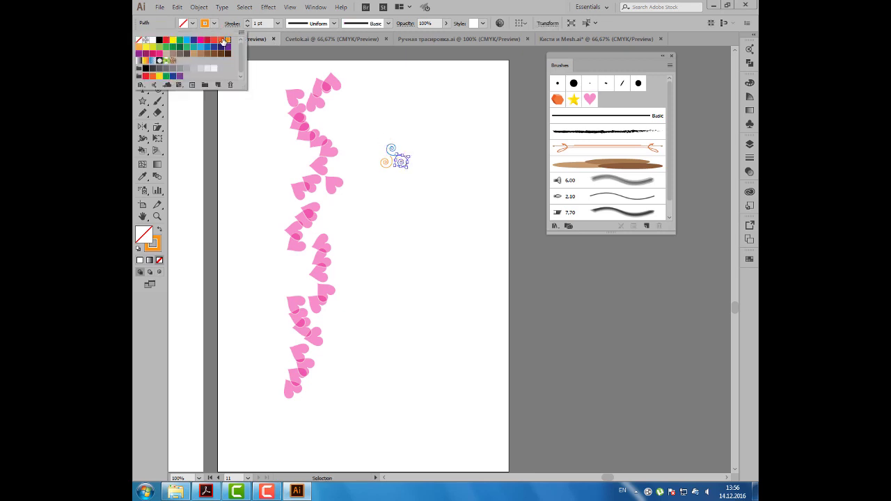
left_click(180, 40)
left_click(228, 47)
left_click(376, 113)
left_click_drag(380, 128, 421, 182)
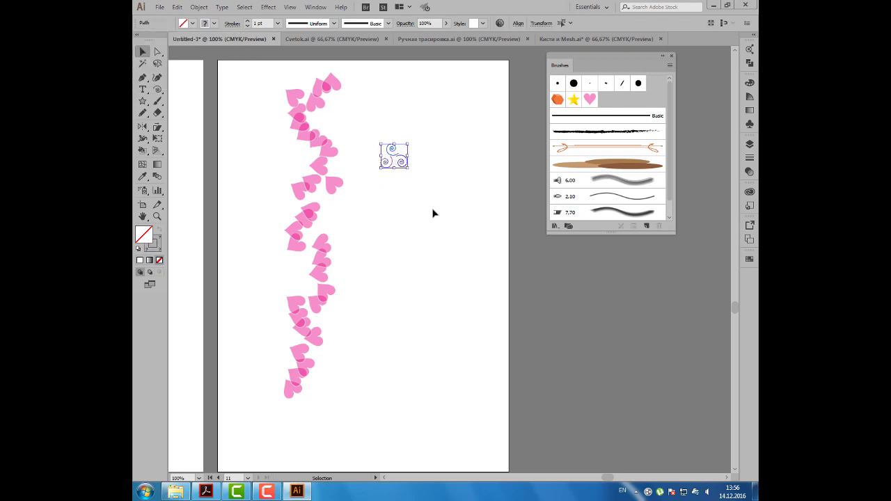
- Create Scatter Brush 1 from the three spirals using default scatter settings
left_click(647, 227)
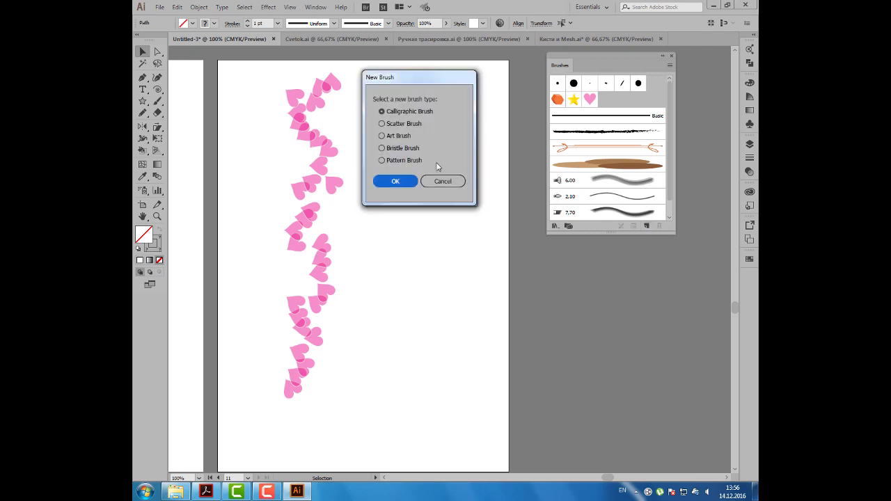
left_click(395, 125)
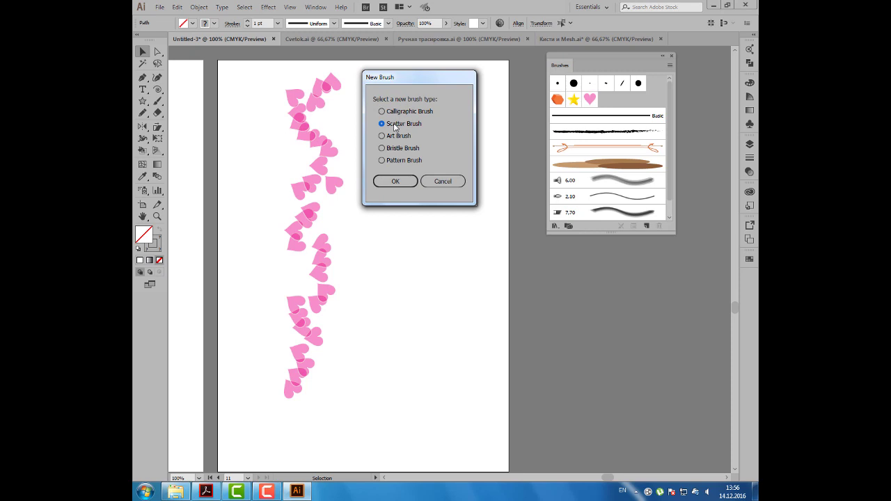
left_click(402, 183)
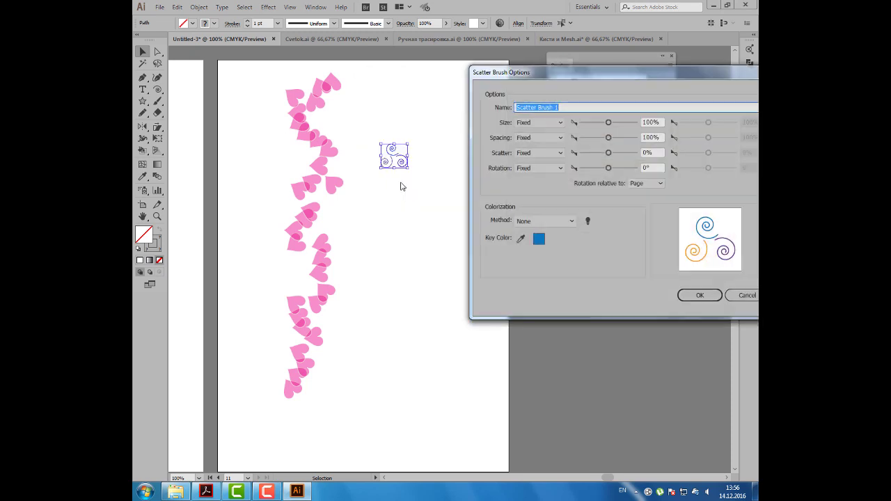
left_click_drag(537, 75, 516, 70)
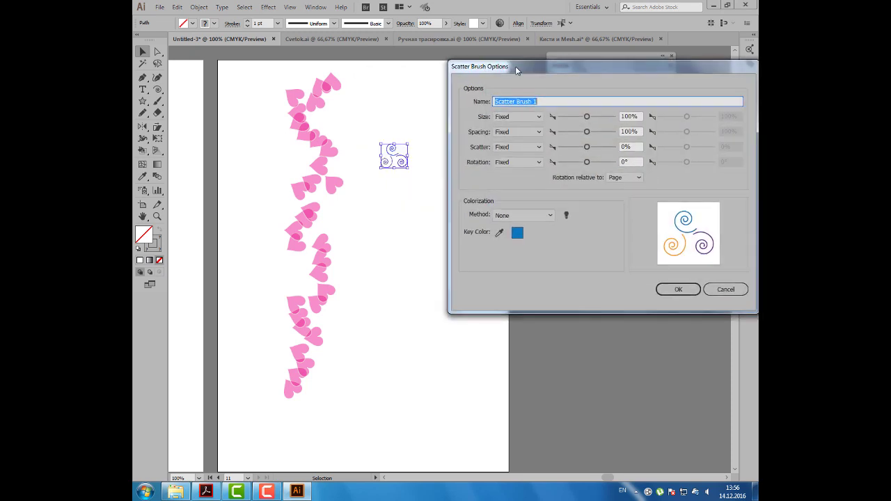
left_click(689, 289)
- Paint a wavy stroke down the page with the new spiral scatter brush
left_click_drag(403, 159, 396, 82)
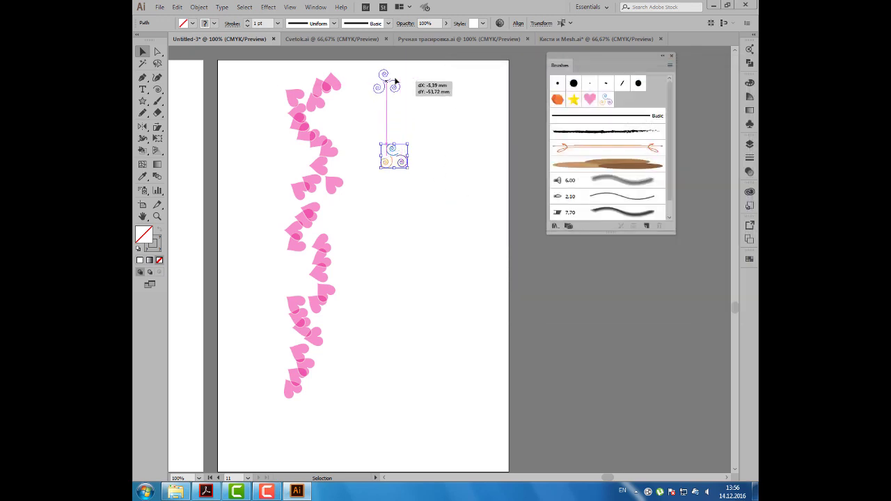
left_click(260, 116)
left_click(157, 101)
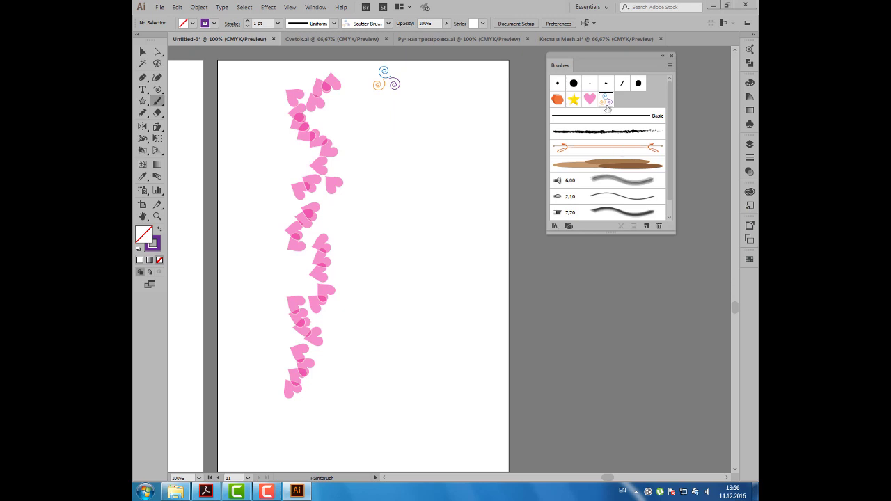
left_click_drag(450, 75, 366, 363)
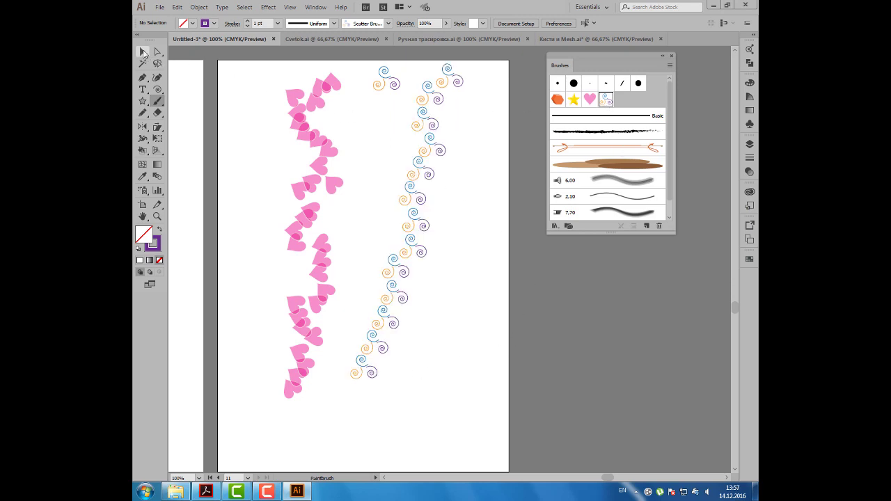
left_click(142, 52)
left_click(424, 118)
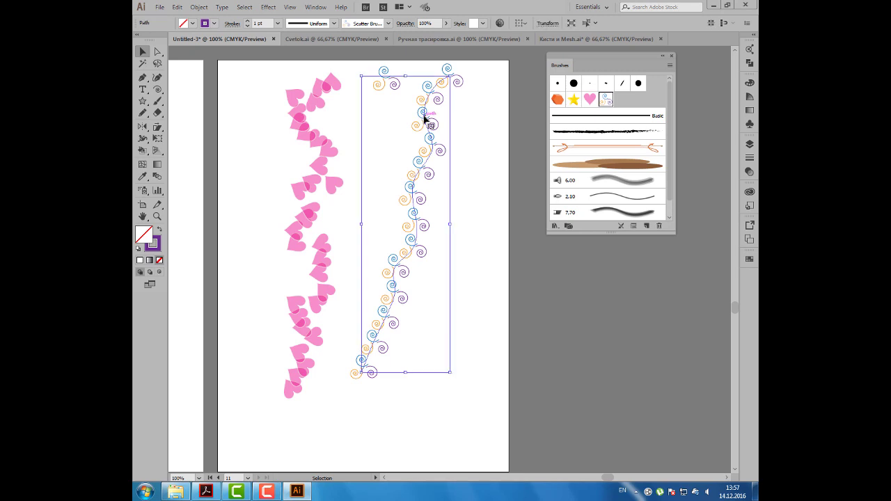
- In Scatter Brush 1 options, set Size to Random from 35% to 92%
left_click_drag(587, 66, 595, 67)
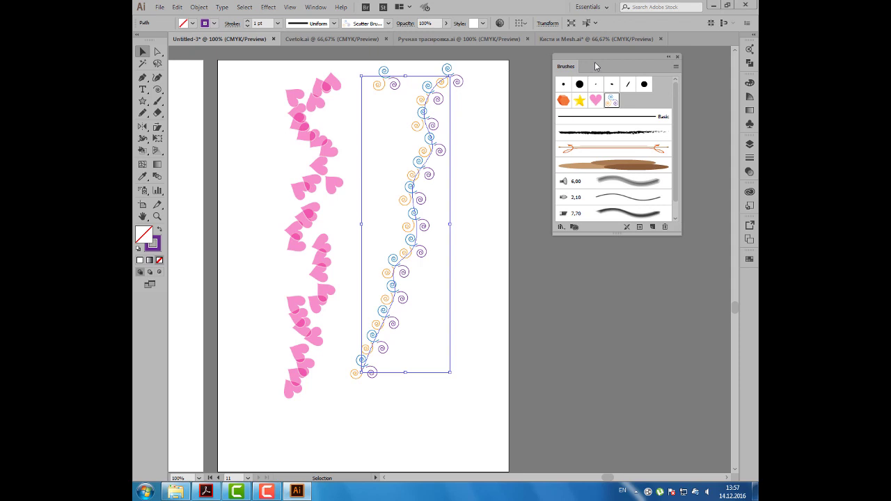
double_click(612, 103)
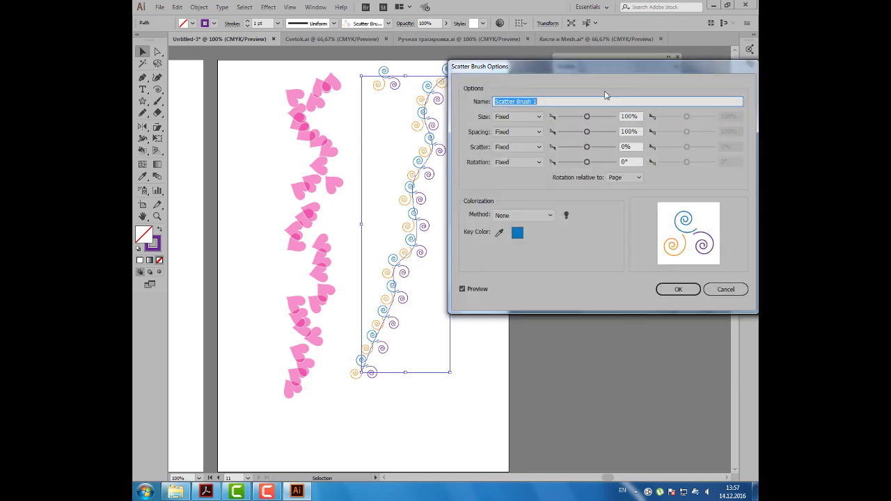
left_click_drag(593, 70, 619, 94)
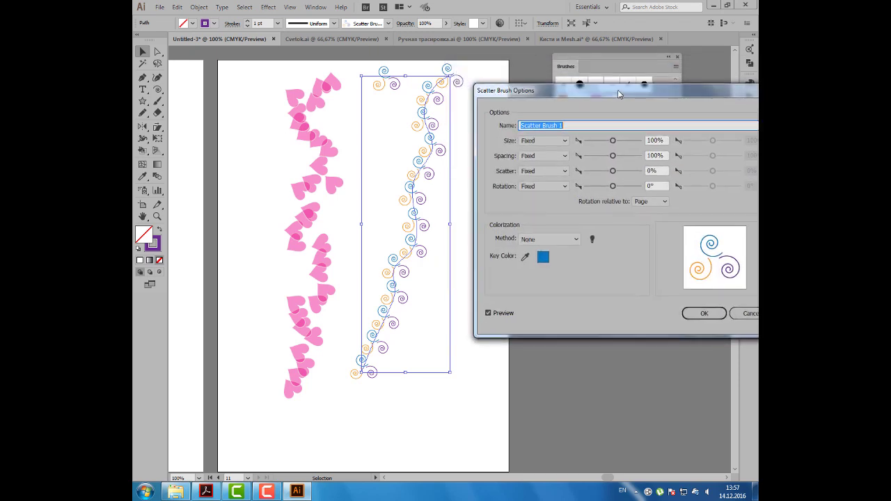
left_click(567, 144)
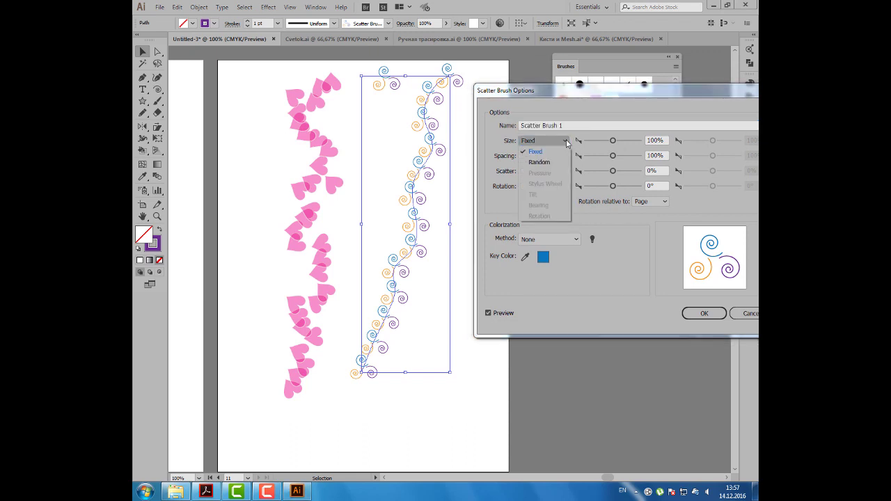
left_click(548, 164)
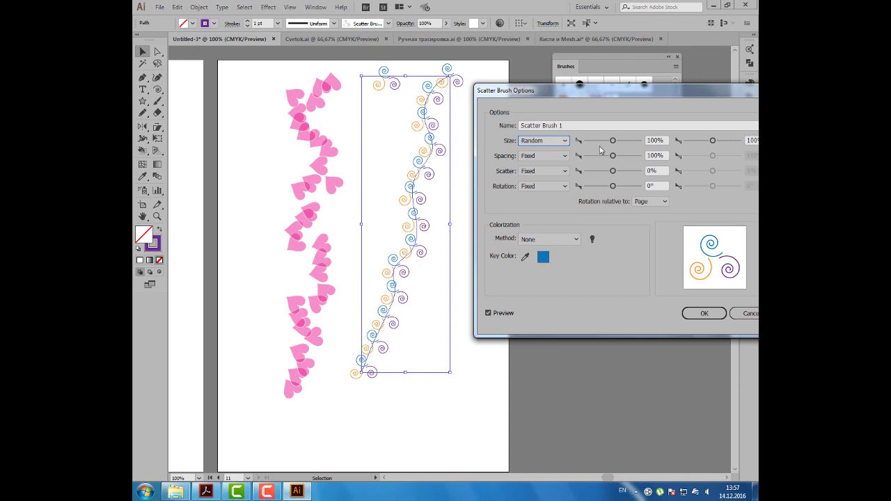
left_click_drag(613, 141, 594, 141)
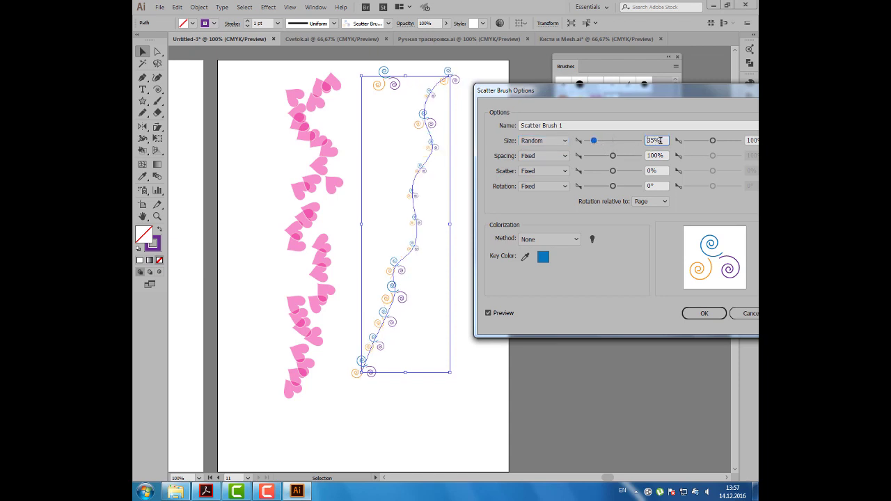
left_click_drag(638, 92, 624, 87)
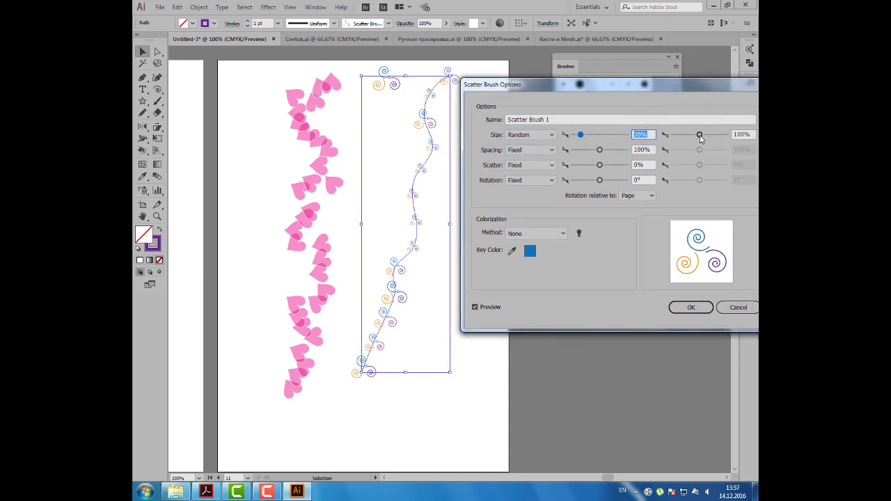
left_click_drag(700, 138, 698, 138)
left_click(633, 134)
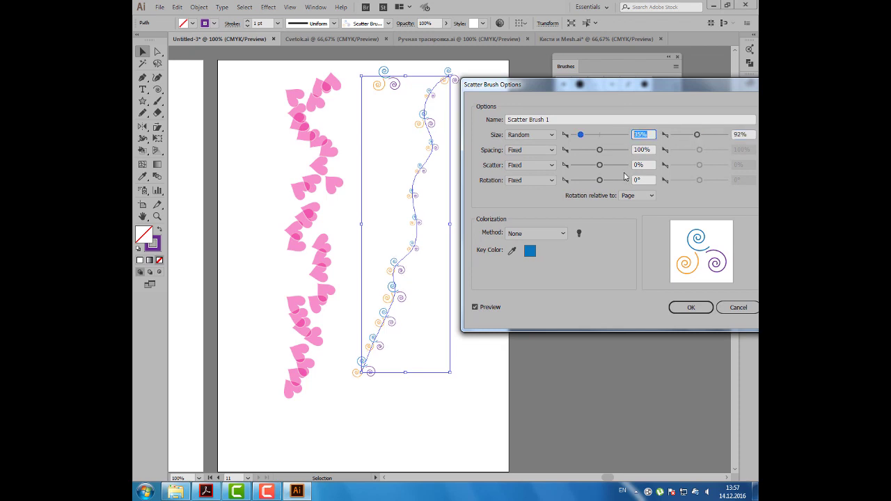
- Set the spiral Spacing to a fixed 29%
left_click(552, 150)
left_click(552, 152)
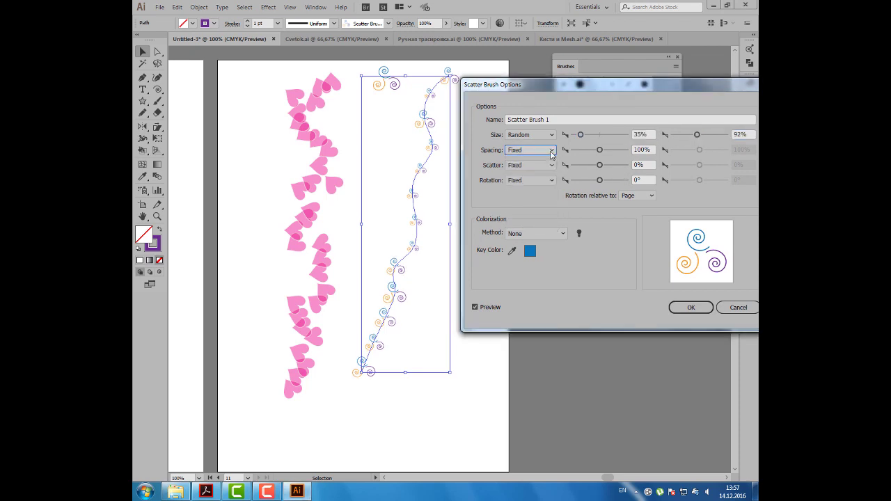
mouse_move(587, 151)
left_mouse_down()
mouse_move(611, 154)
mouse_move(580, 155)
left_mouse_up()
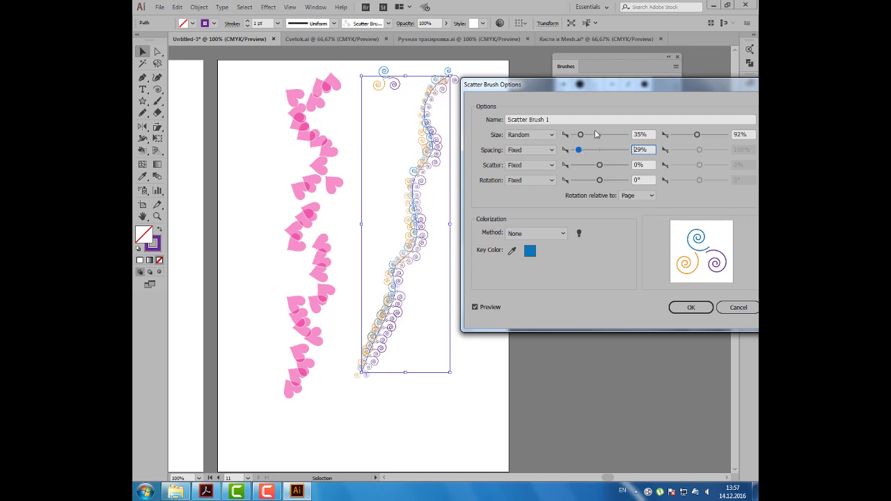
- Switch the brush's Scatter setting to Random
left_click(553, 166)
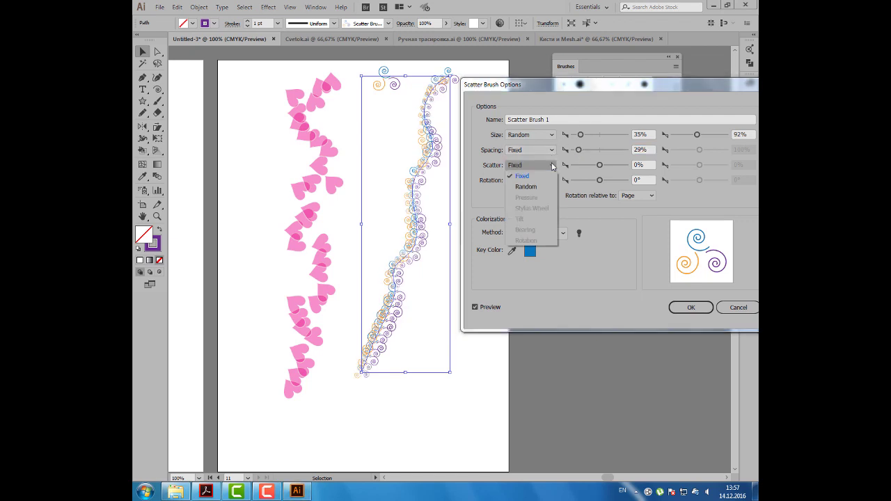
left_click(553, 165)
left_click_drag(599, 167, 601, 168)
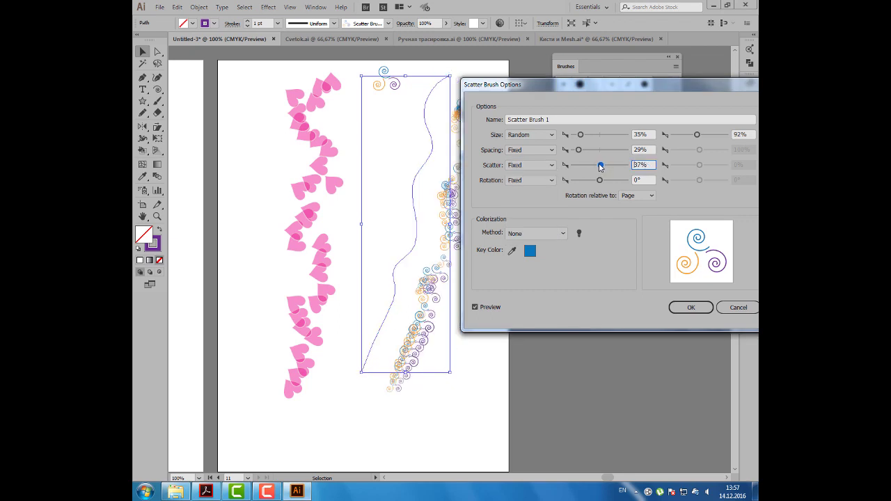
left_click(552, 165)
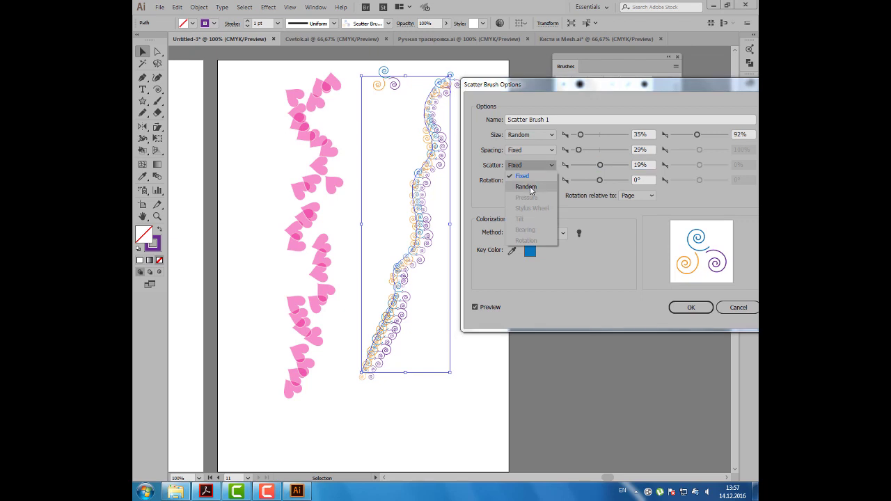
left_click(527, 187)
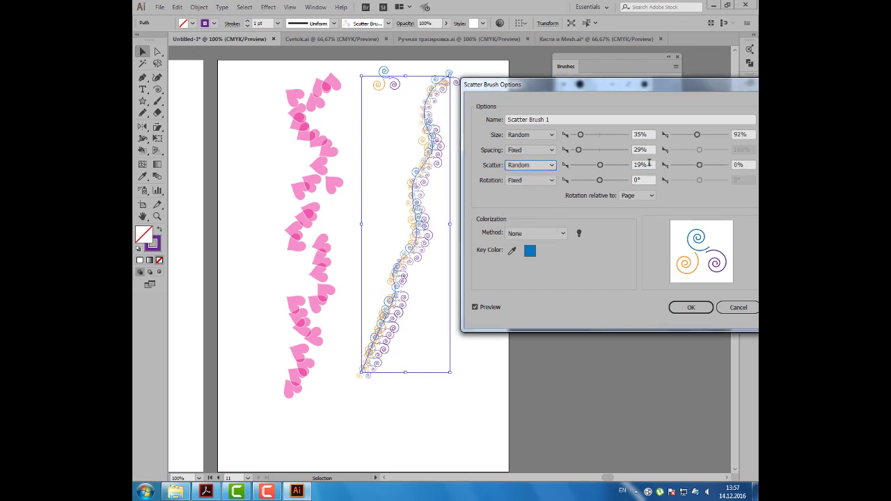
- Enter 45% and -45% scatter, then adjust the range to 82% and -63%
left_click(600, 165)
type("45")
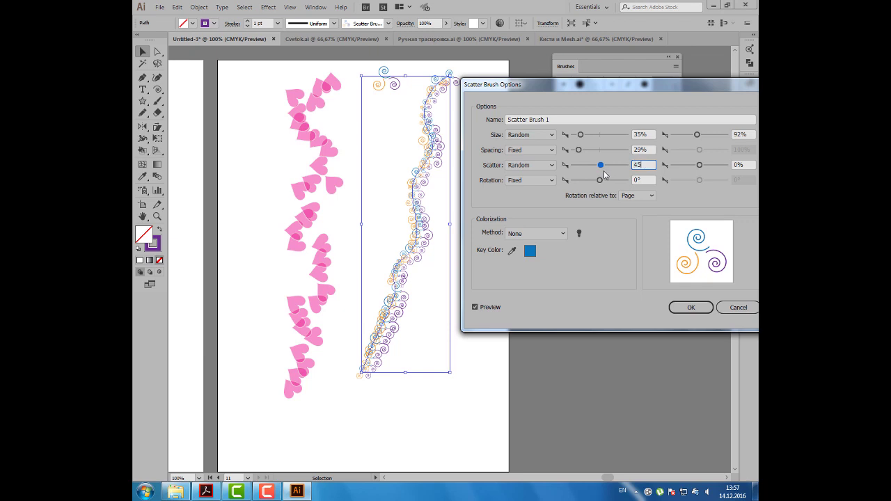
key("Tab")
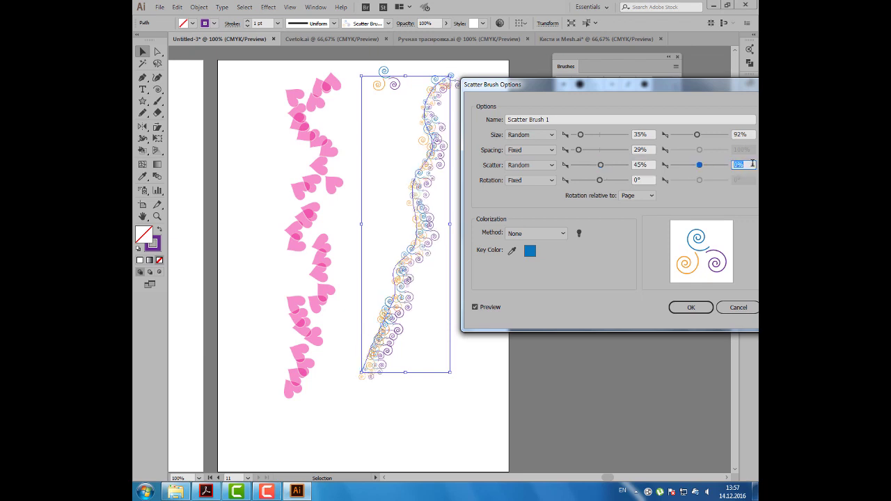
type("-45")
key("Tab")
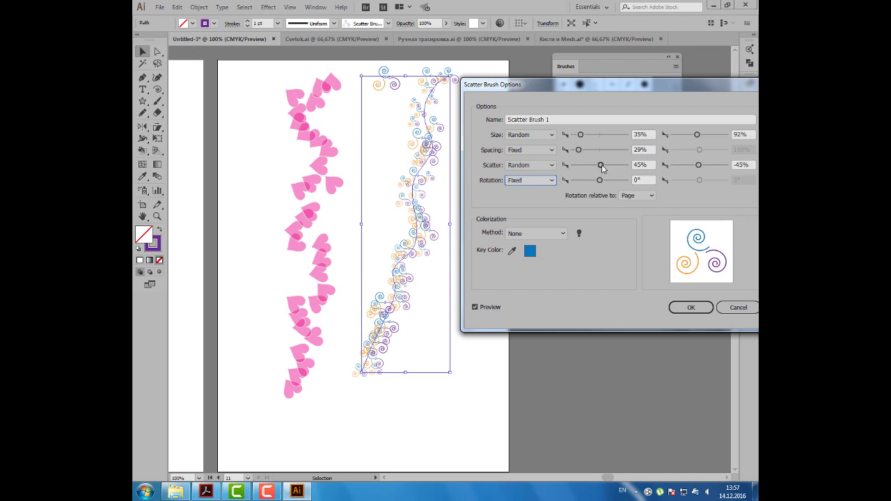
left_click_drag(601, 166, 603, 166)
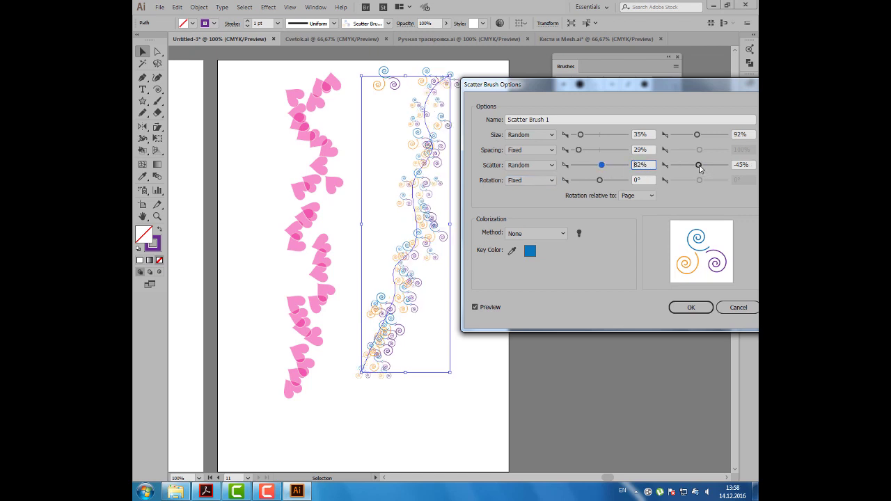
left_click_drag(700, 168, 698, 169)
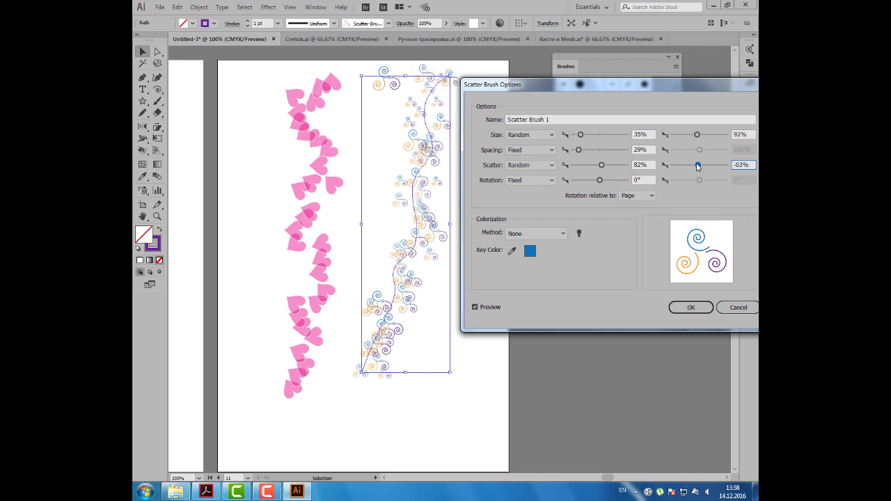
- Set Rotation to Random between 23° and -30°, relative to Path
left_click(551, 181)
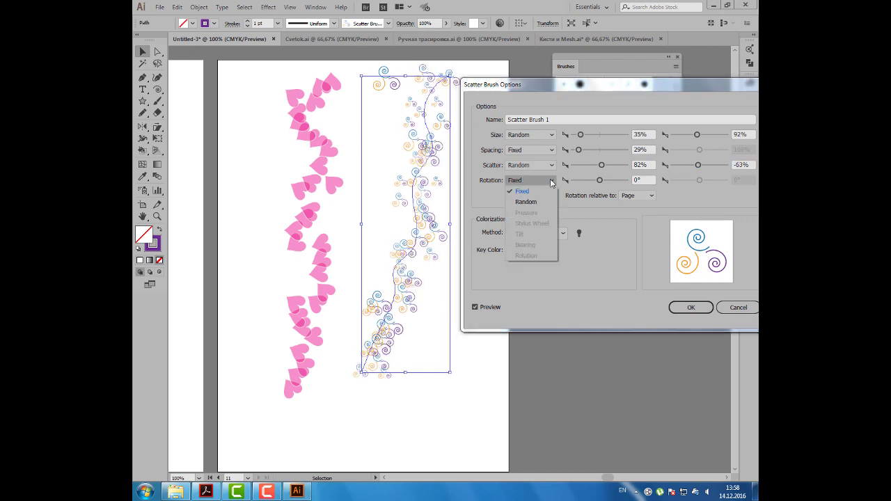
left_click(537, 206)
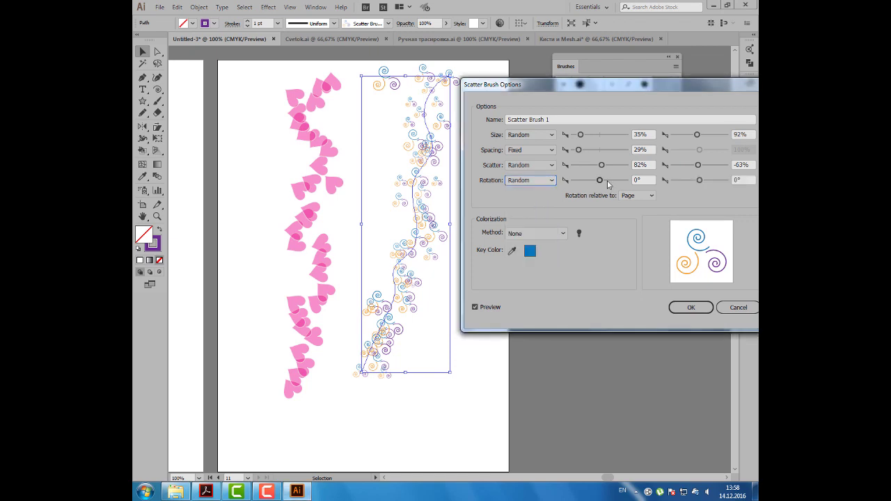
left_click_drag(599, 180, 604, 180)
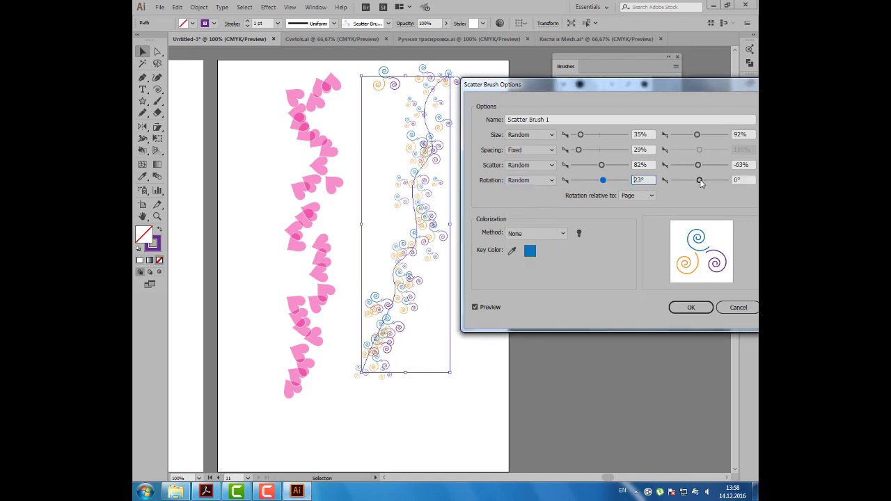
left_click_drag(700, 180, 695, 180)
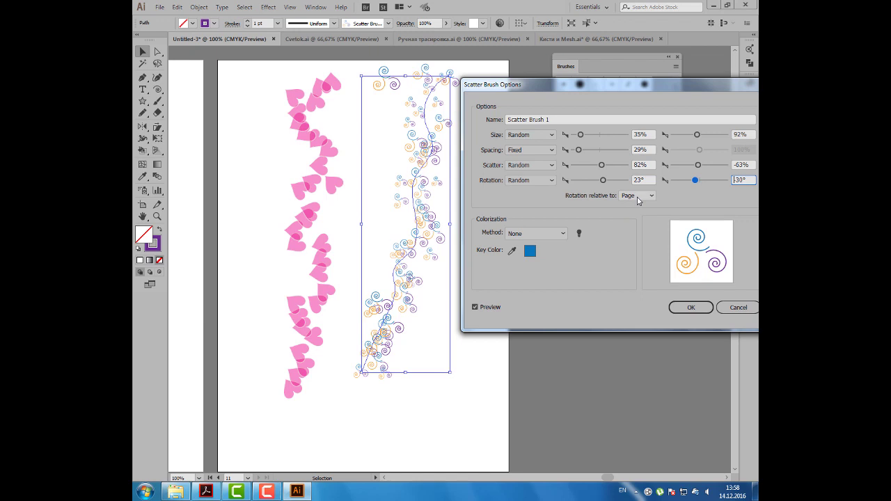
left_click(638, 197)
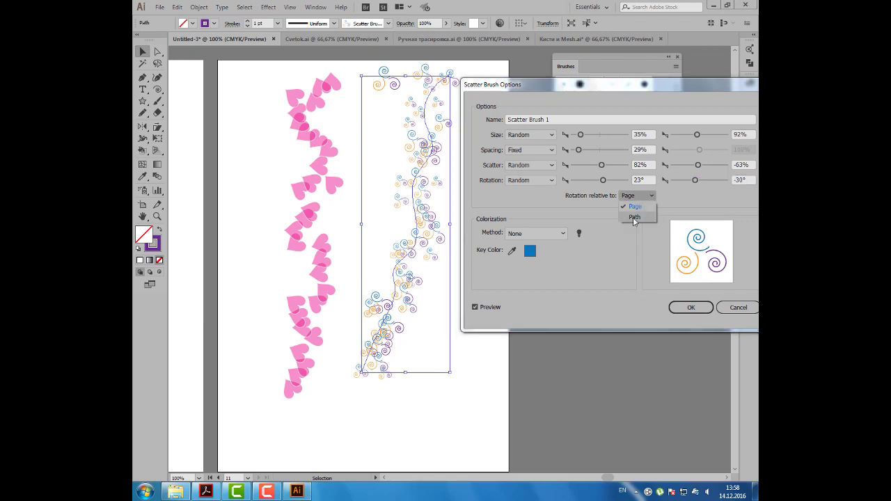
left_click(635, 218)
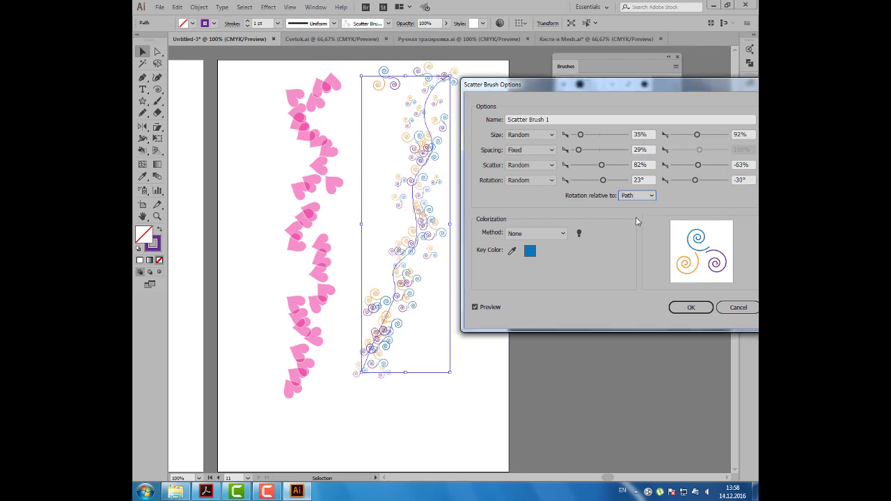
left_click(645, 196)
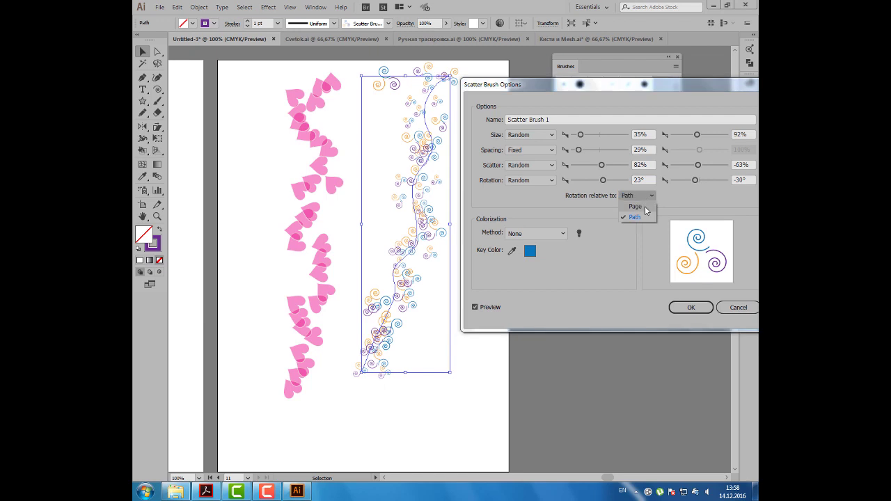
left_click(635, 207)
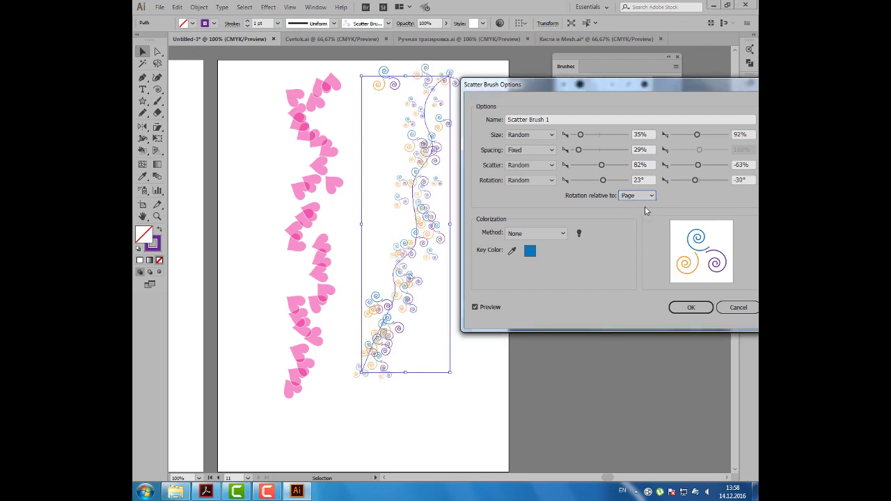
left_click(648, 196)
left_click(635, 218)
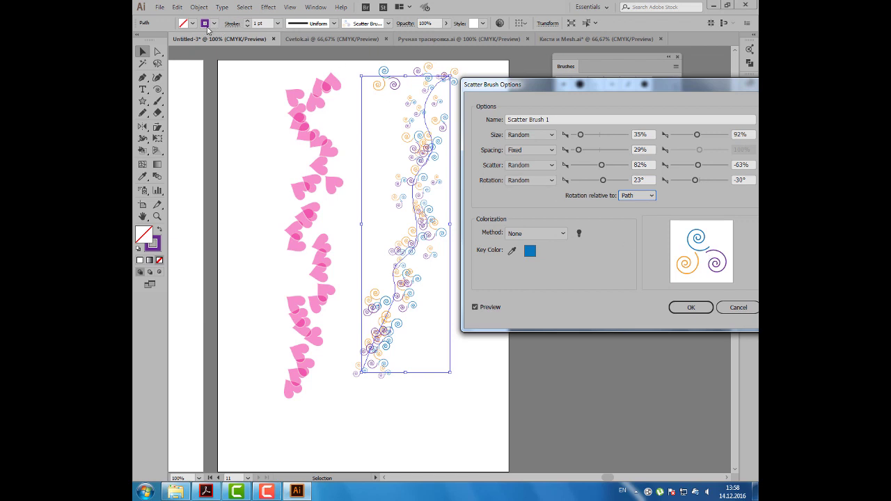
- Set Colorization to Tints and apply the new settings to the existing stroke
left_click(563, 233)
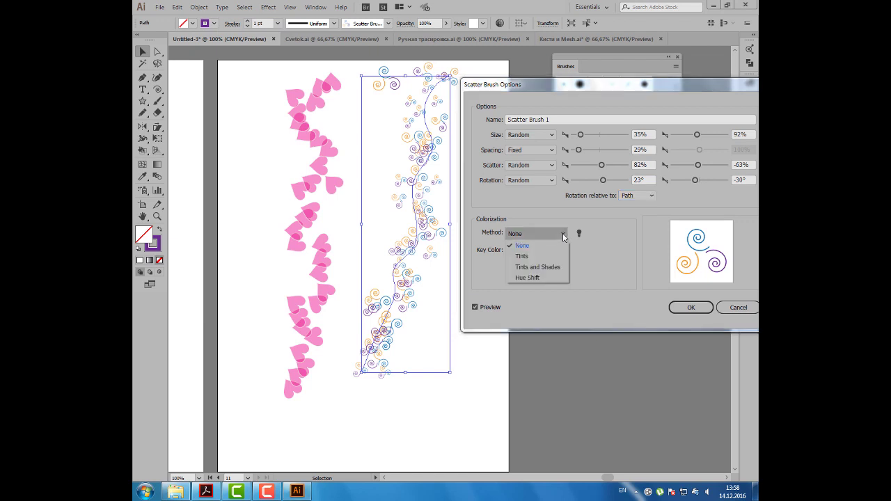
left_click(529, 256)
left_click(476, 307)
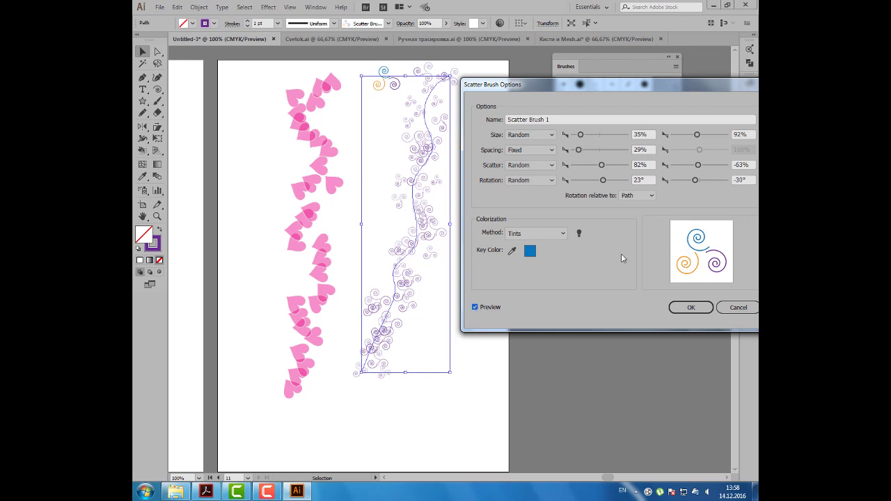
left_click(691, 307)
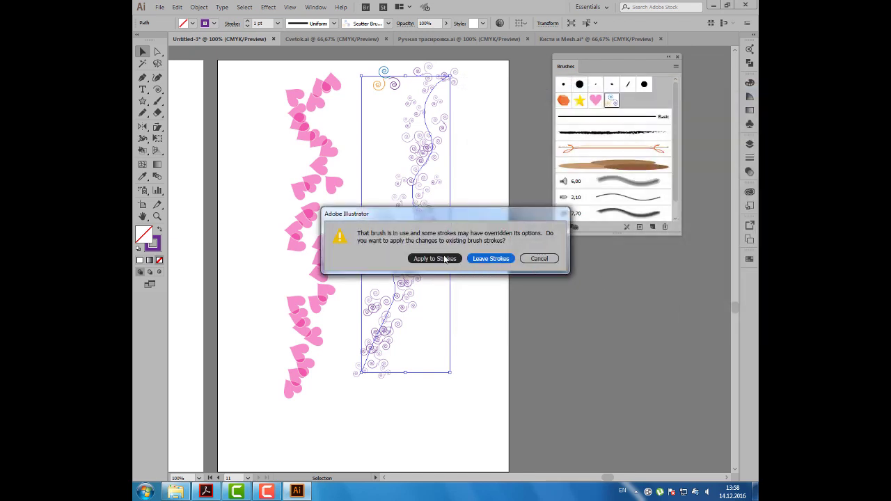
left_click(446, 259)
left_click(509, 217)
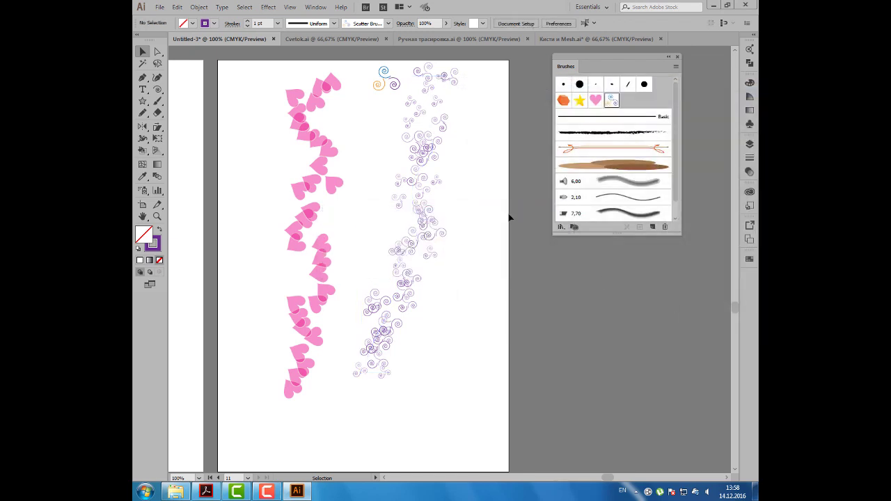
- Start opening another file with File > Open
scroll(466, 143, "down", 1)
left_click(159, 7)
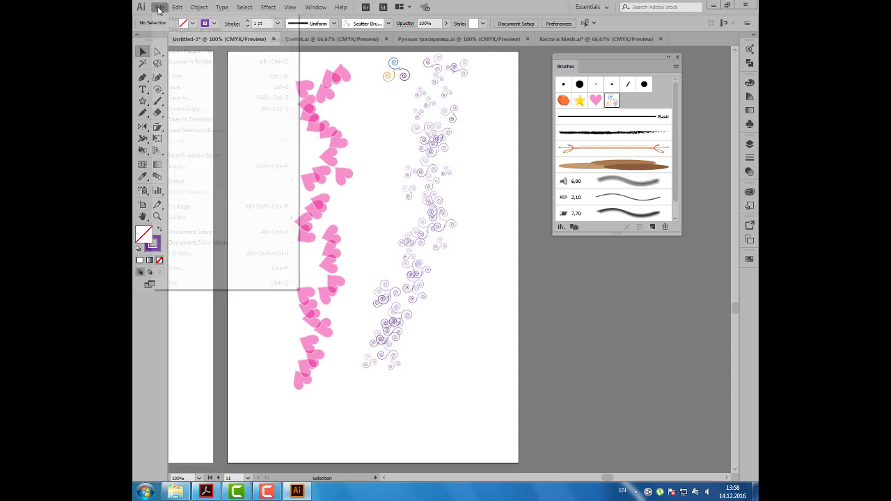
left_click(170, 36)
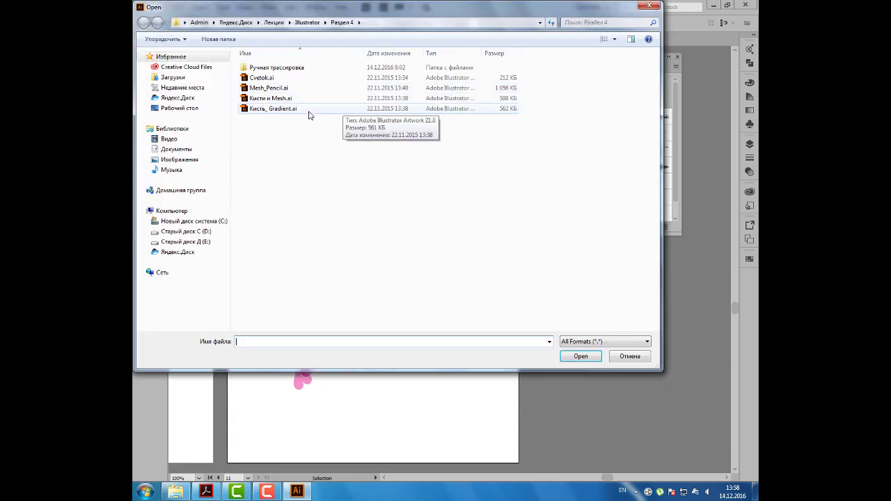
- Open Кисть_ Gradient.ai and drop an enlarged copy of the star brush artwork onto the canvas
left_click(304, 112)
left_click(581, 356)
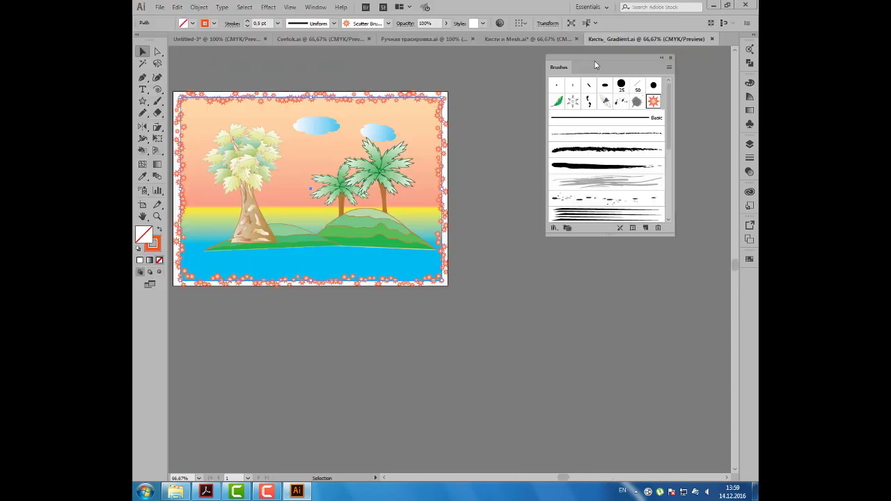
mouse_move(654, 101)
left_mouse_down()
mouse_move(495, 169)
mouse_move(537, 205)
left_mouse_up()
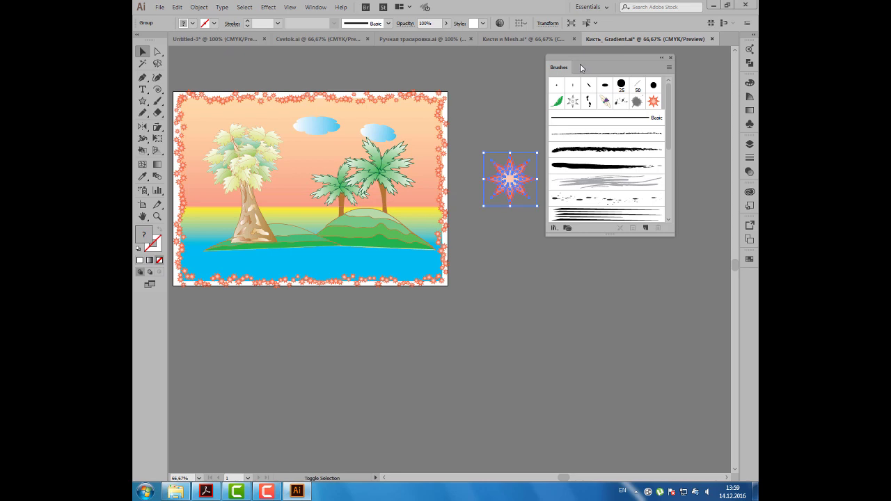
left_click_drag(581, 64, 626, 64)
- Zoom in on the star group and nudge it slightly upward
left_click(540, 172)
scroll(539, 173, "up", 3)
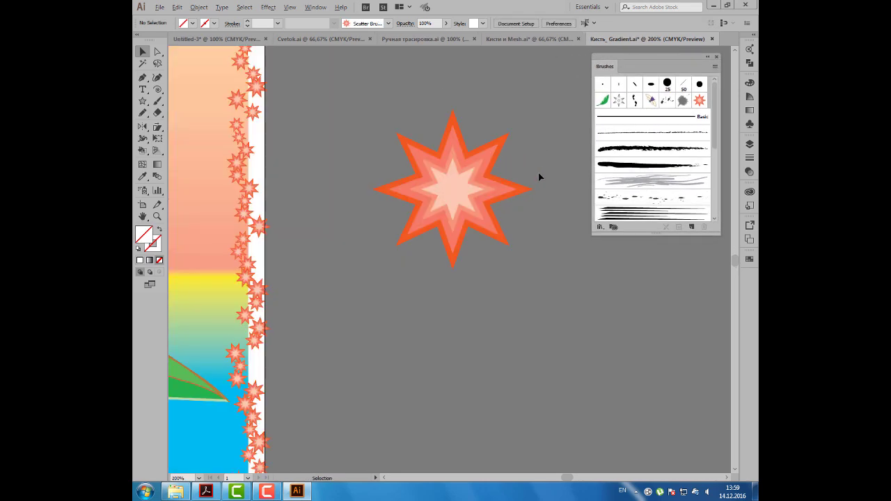
left_click(464, 168)
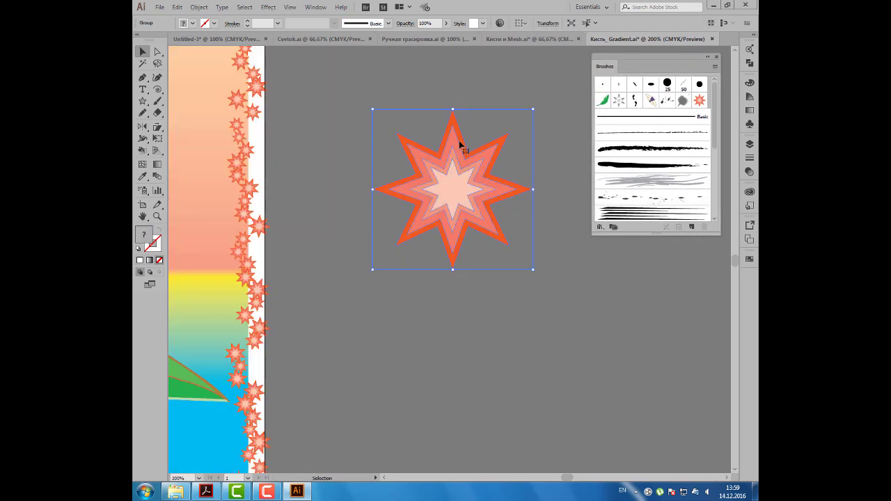
left_click_drag(443, 185, 448, 147)
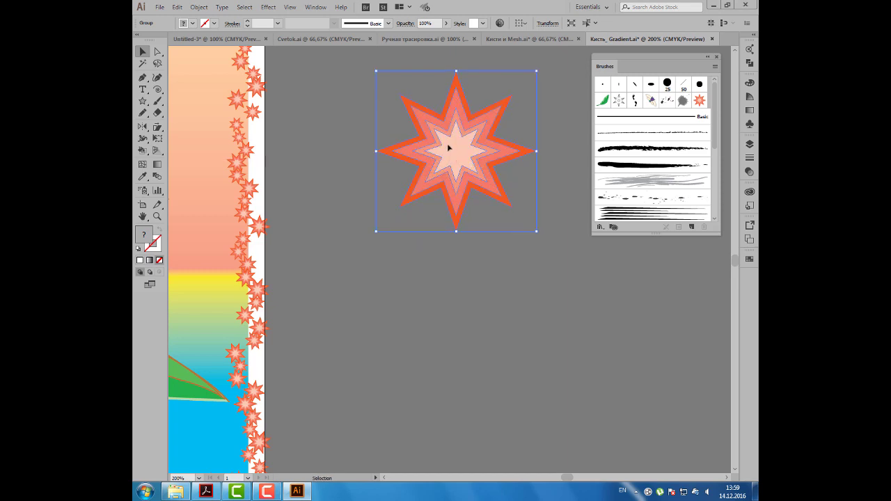
- Start a new scatter brush from the star, cancel it, and zoom out to the island scene
left_click(692, 227)
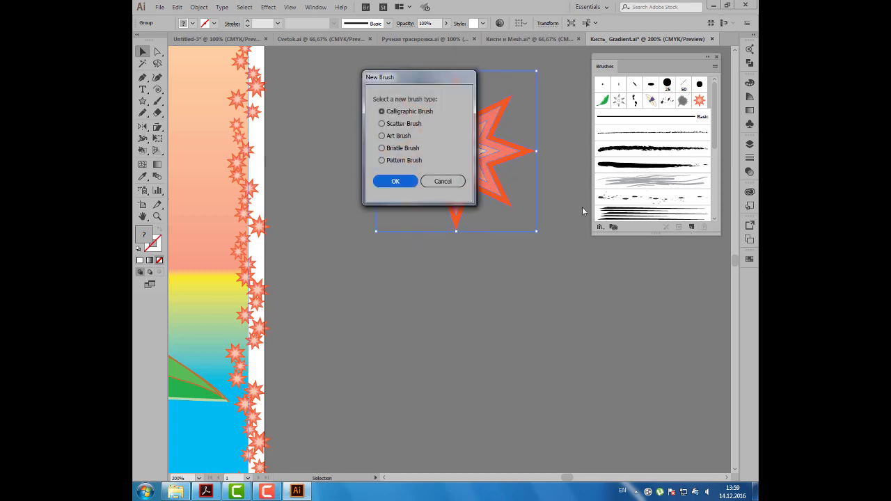
left_click(400, 124)
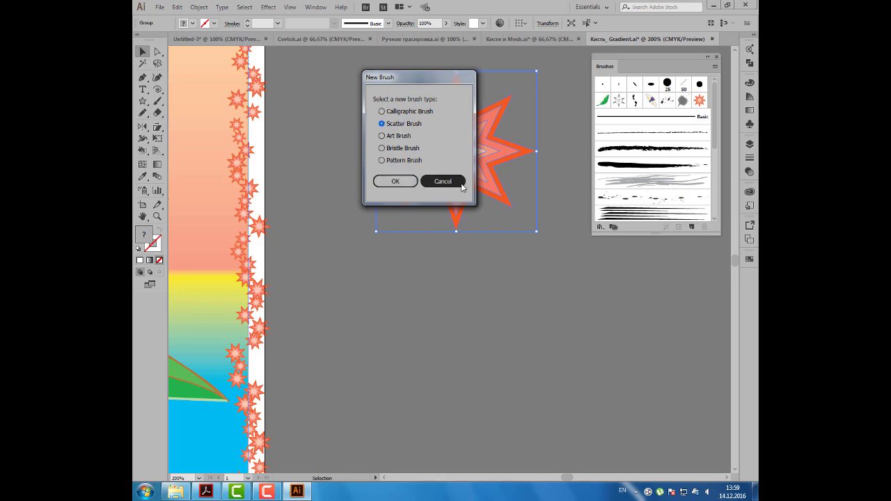
key("Escape")
key("ctrl+minus")
key("ctrl+minus")
key("ctrl+minus")
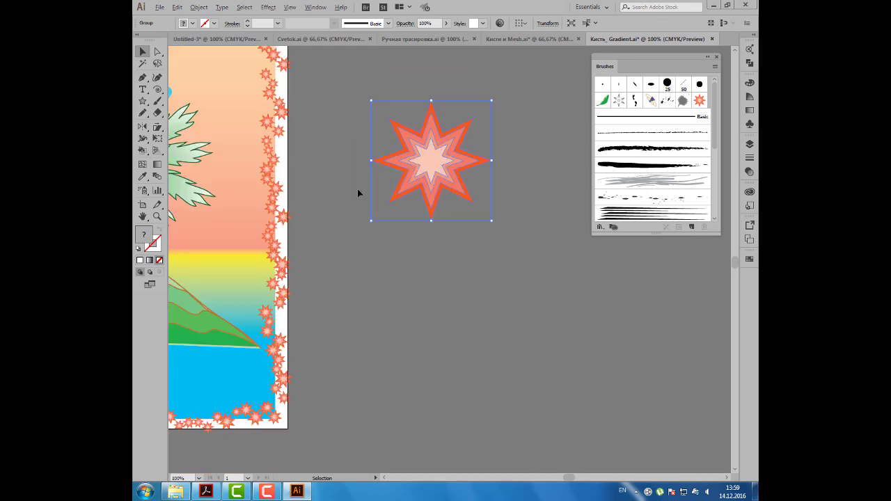
left_click_drag(462, 179, 548, 204)
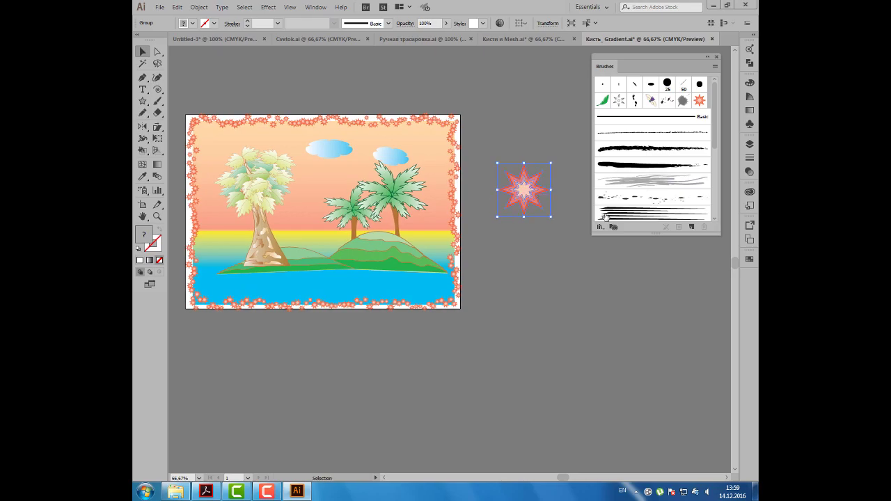